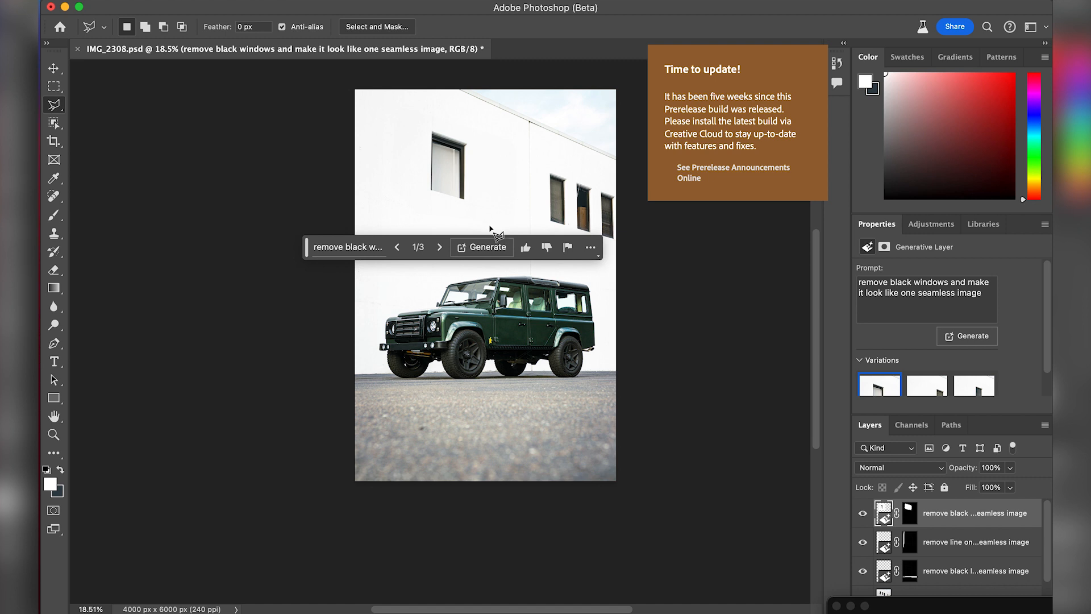
Step: Switch to the third generated variation and patch its remaining window with clean wall using the Patch tool
click(441, 247)
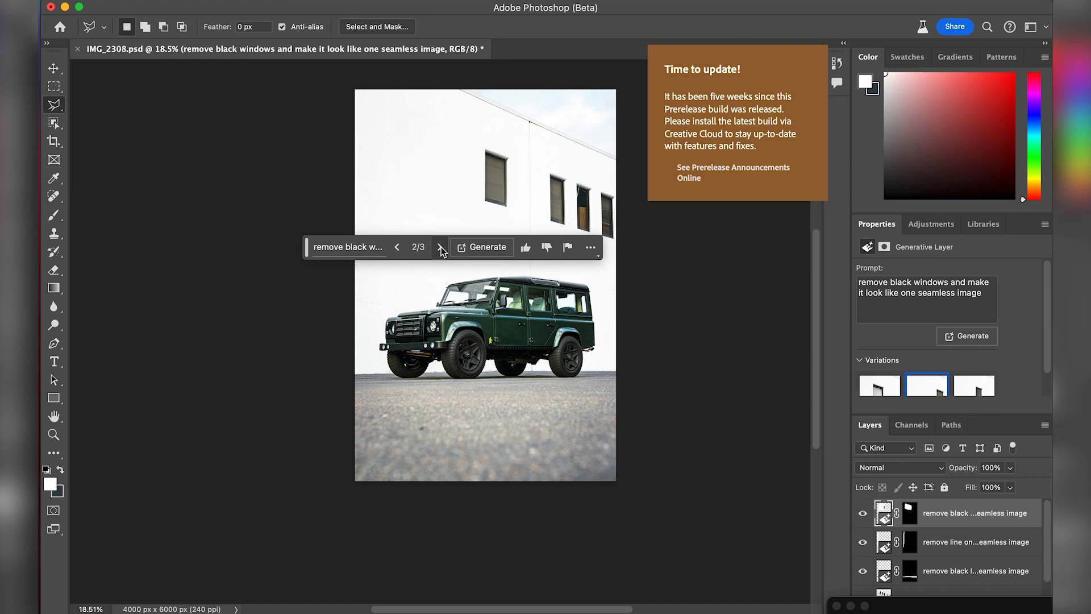
click(441, 247)
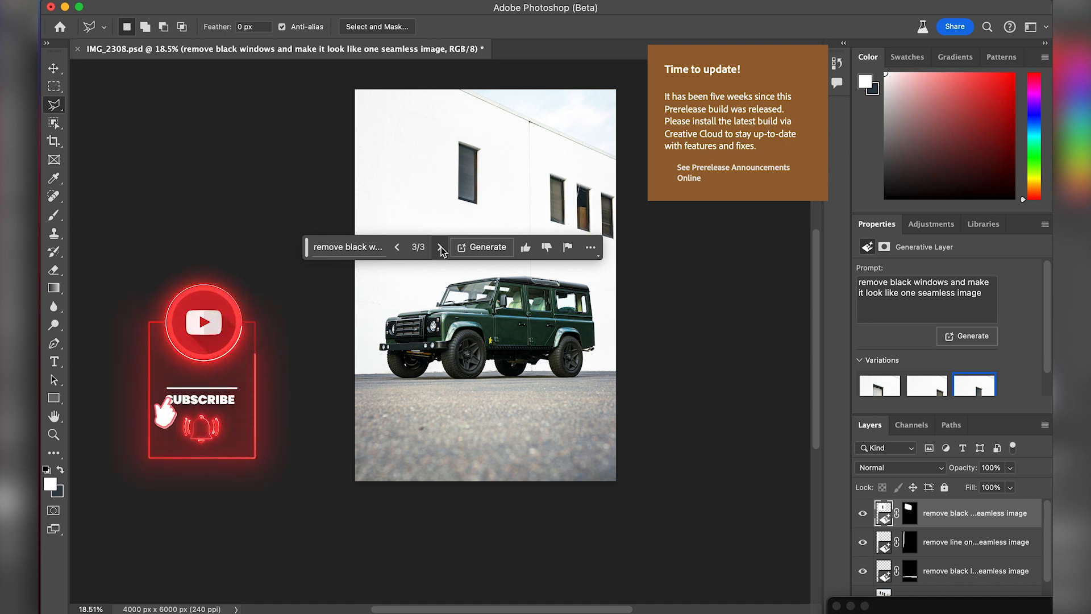
right_click(54, 196)
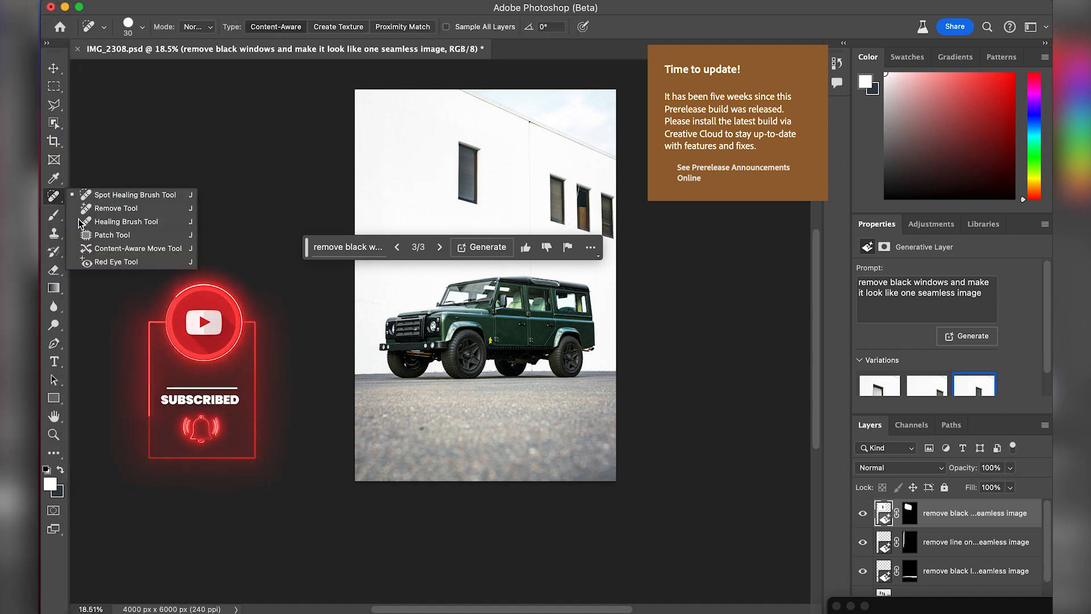
click(111, 236)
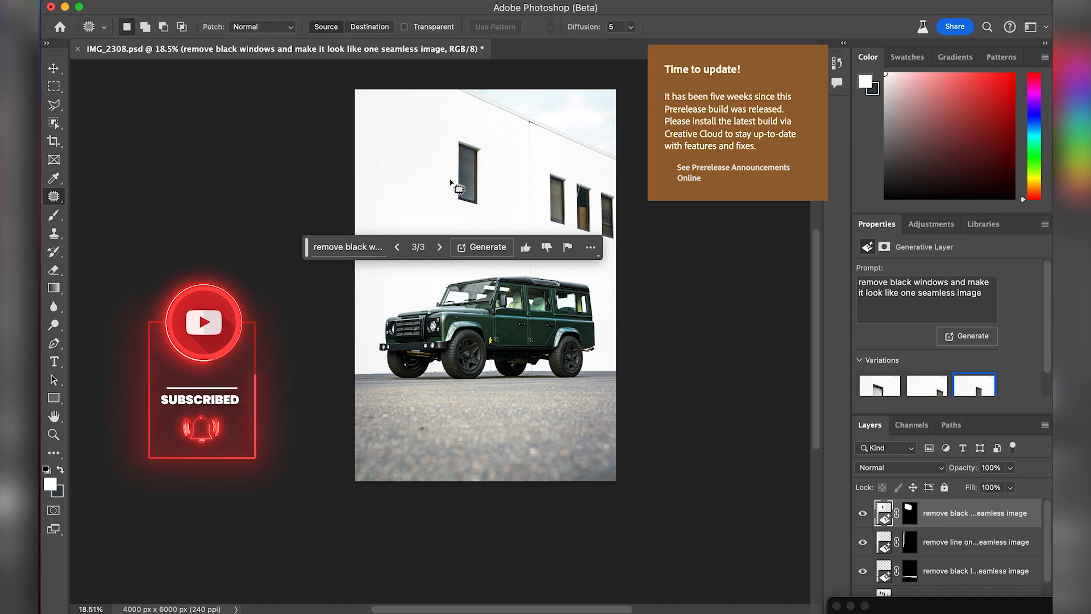
mouse_move(489, 138)
mouse_down()
mouse_move(449, 148)
mouse_move(451, 205)
mouse_move(485, 210)
mouse_move(493, 180)
mouse_move(508, 183)
mouse_up()
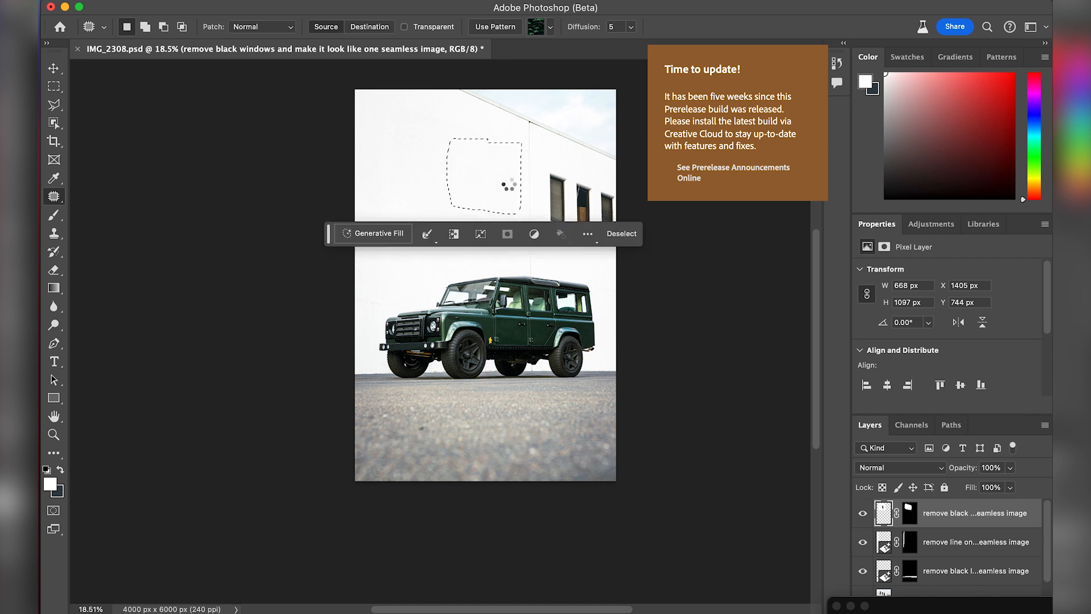
Step: Clear the selection around the patched wall area and return to the Polygonal Lasso tool
right_click(487, 166)
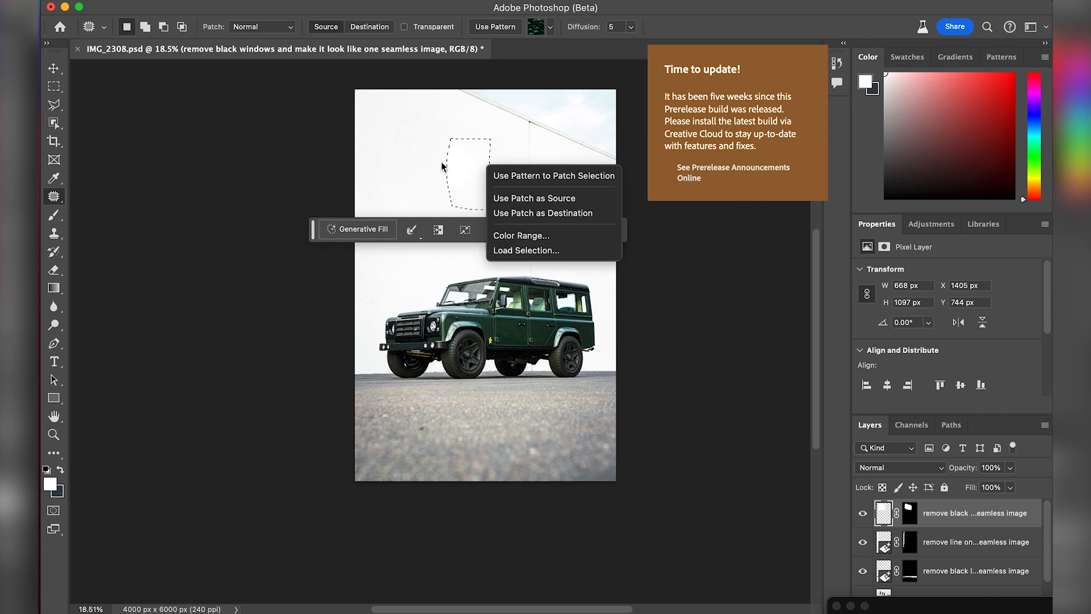
key(Escape)
key(l)
right_click(389, 174)
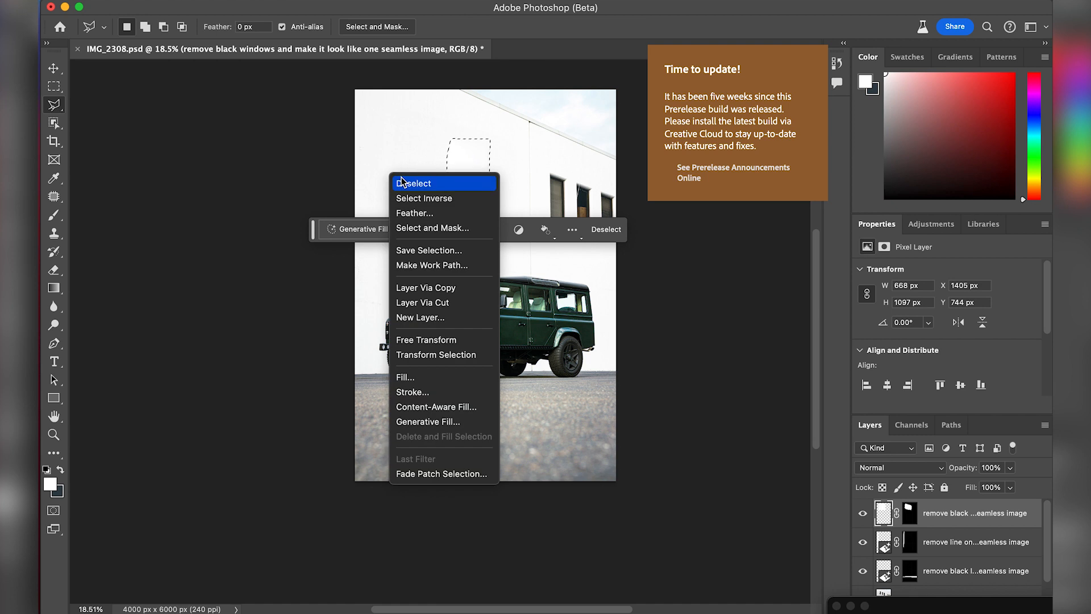
click(404, 183)
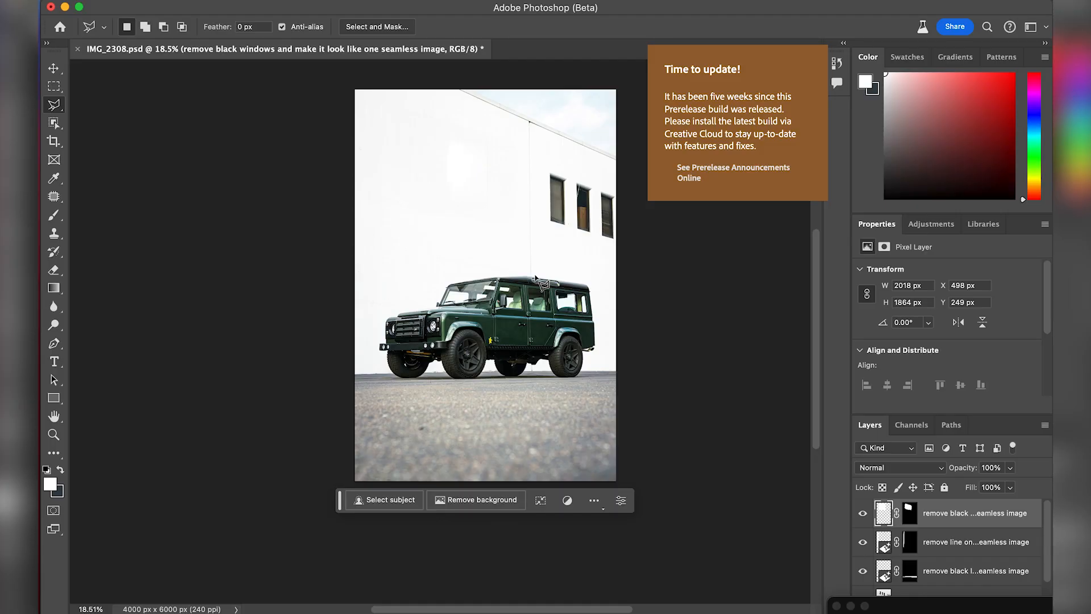
Step: Outline the vertical line on the wall, from the car's roof up to the building's roofline, with a narrow polygonal selection
scroll(529, 145, up, 6)
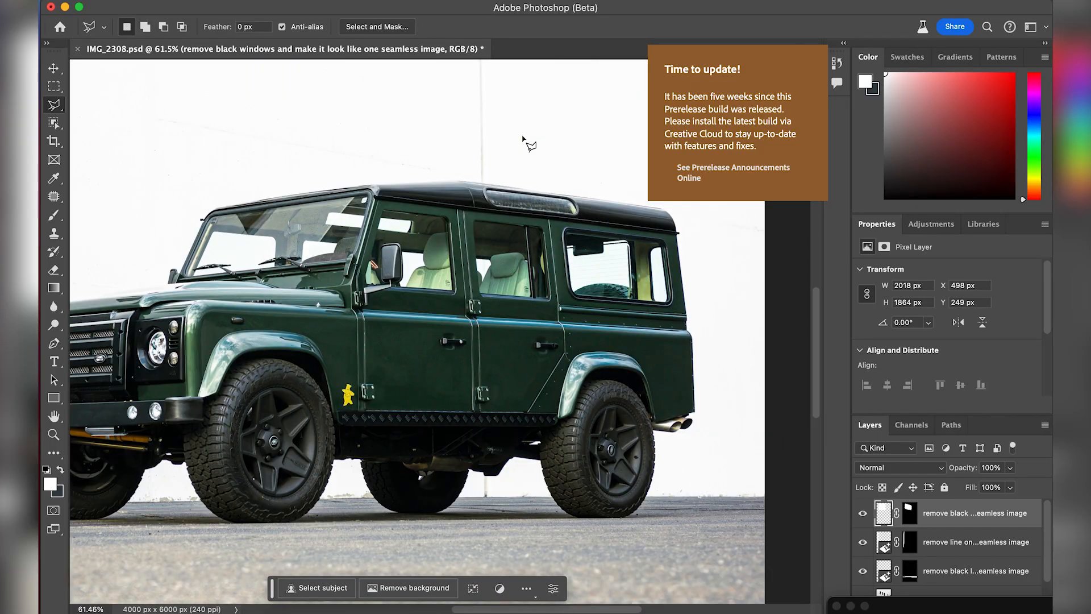
scroll(523, 149, up, 4)
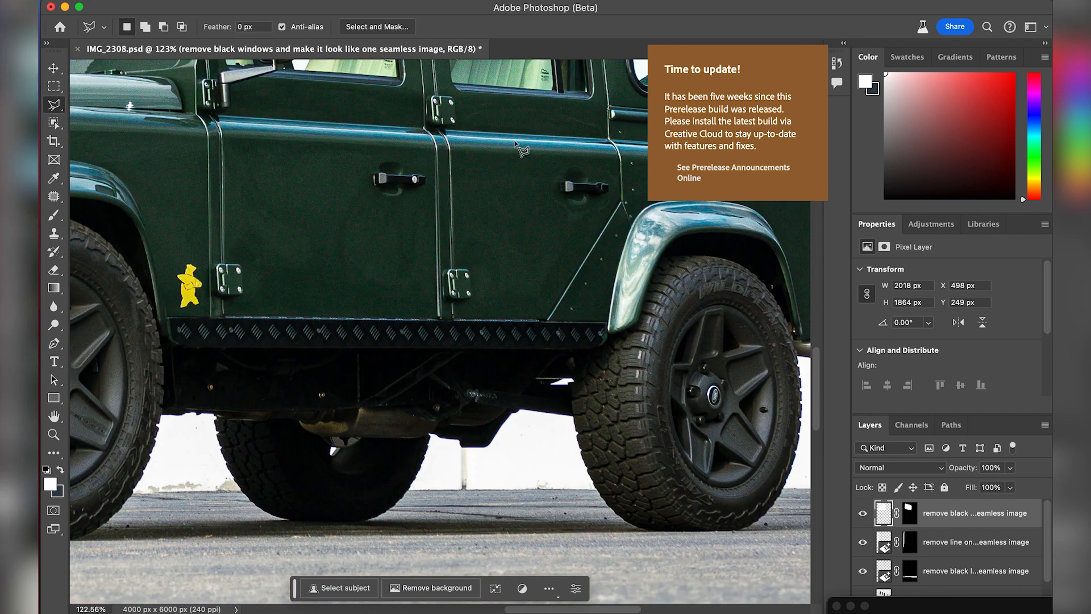
scroll(520, 154, up, 10)
scroll(472, 460, up, 4)
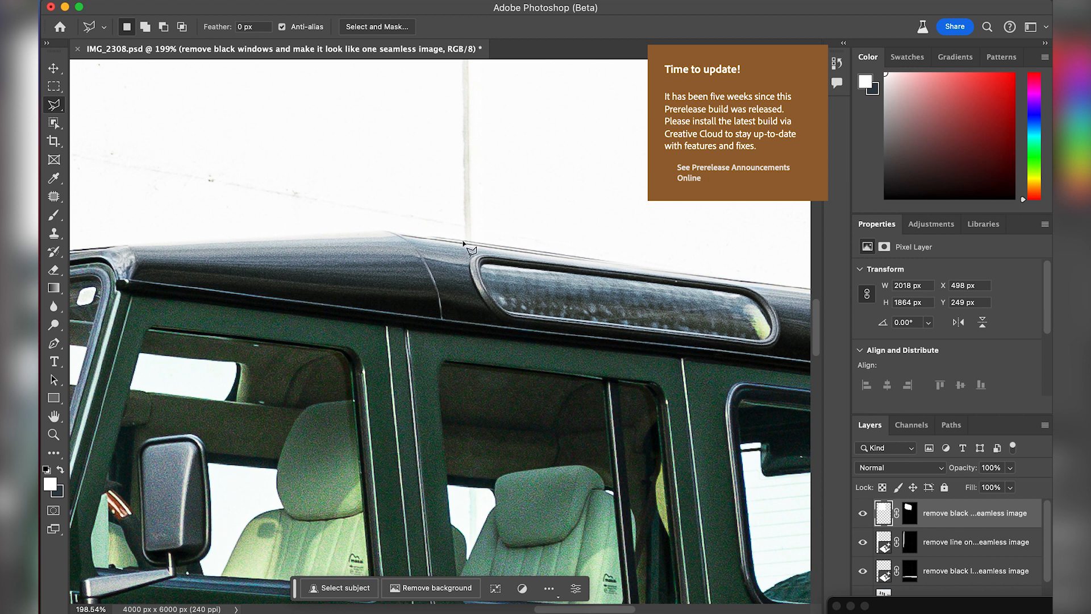
click(464, 244)
scroll(480, 182, up, 10)
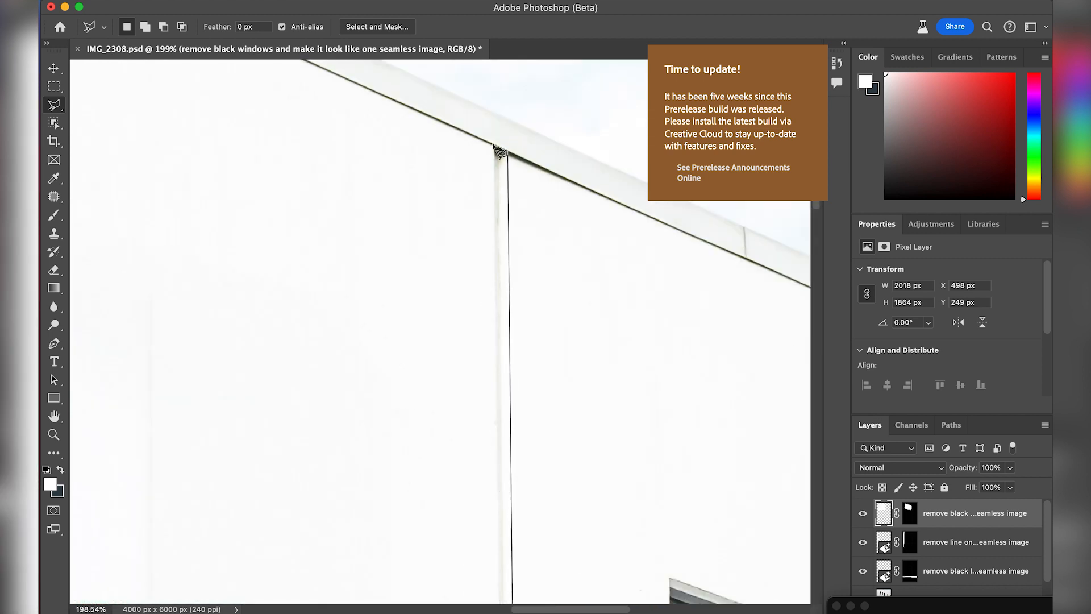
scroll(492, 190, down, 10)
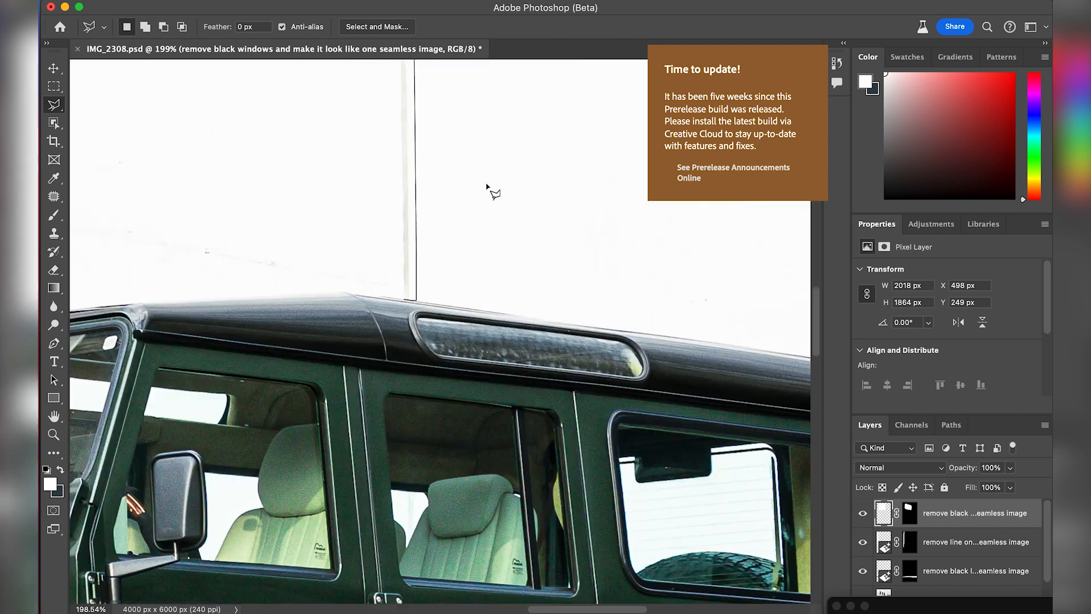
scroll(492, 189, right, 5)
scroll(149, 218, left, 5)
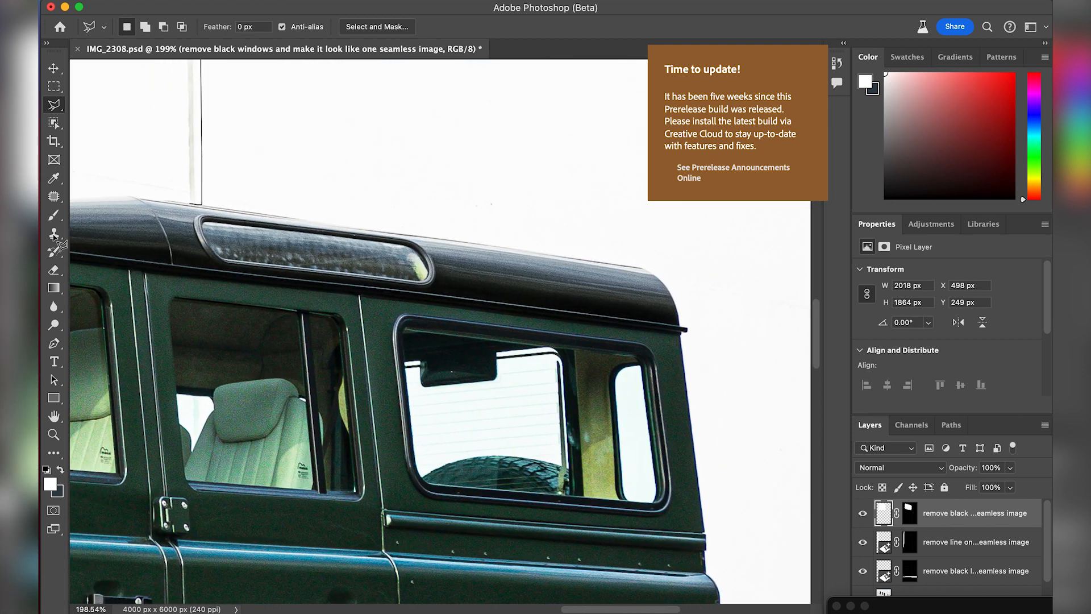
click(318, 203)
scroll(364, 211, down, 10)
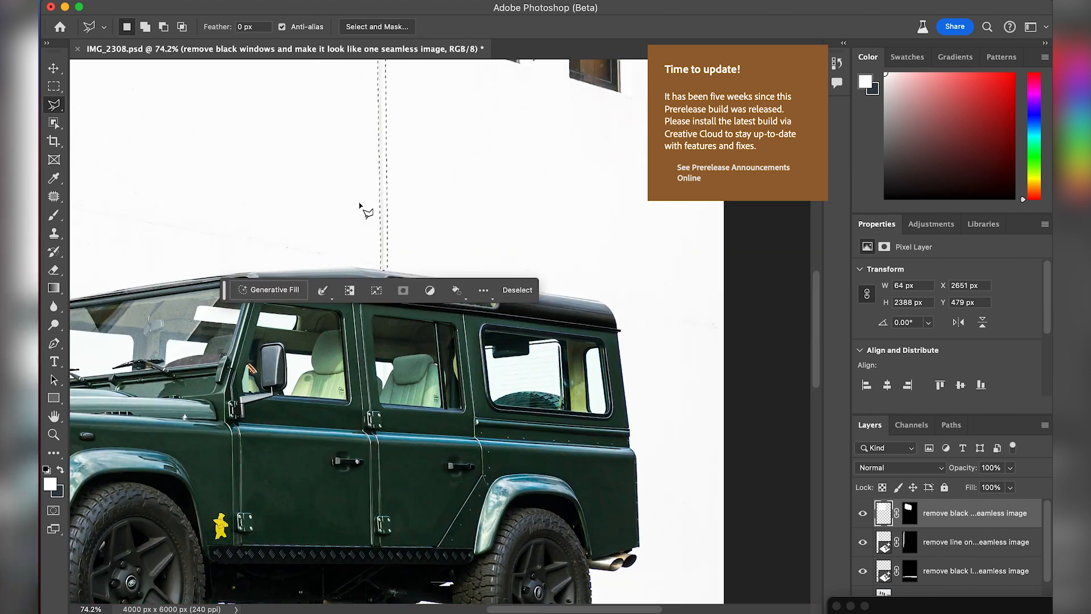
Step: Generate a fill in the selected strip with the copied prompt "remove line on the white wall and make it look like one seamless image"
double_click(961, 542)
key(super+c)
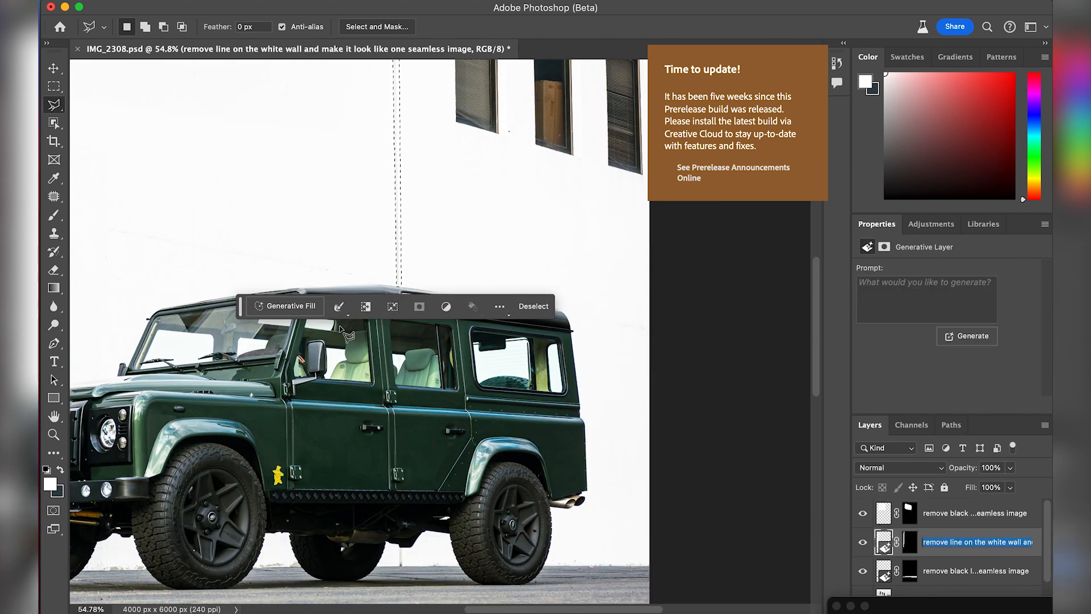
scroll(386, 359, left, 5)
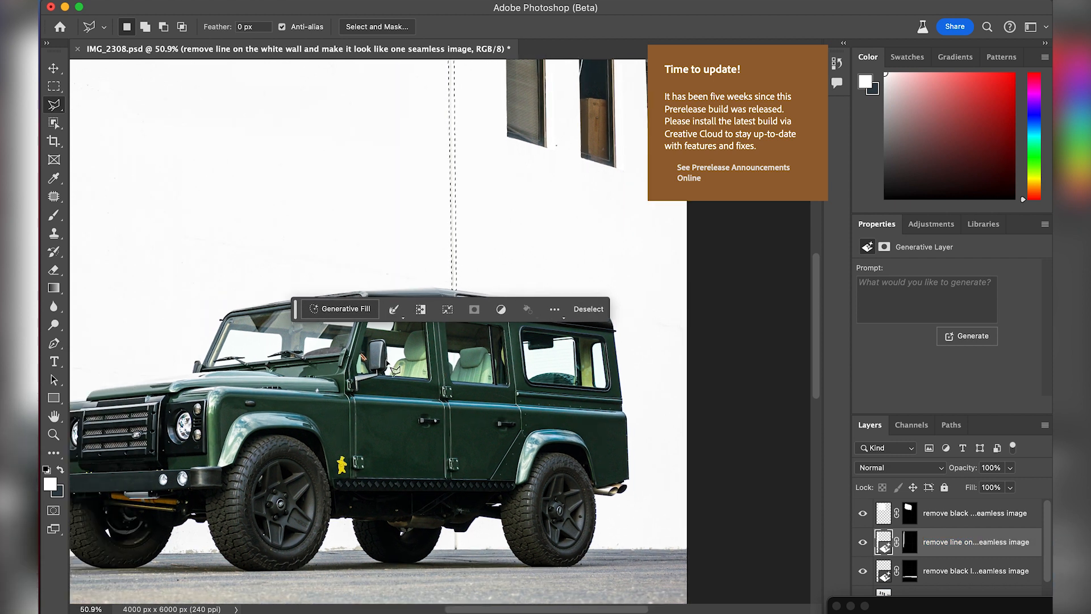
scroll(388, 368, down, 2)
key(super+v)
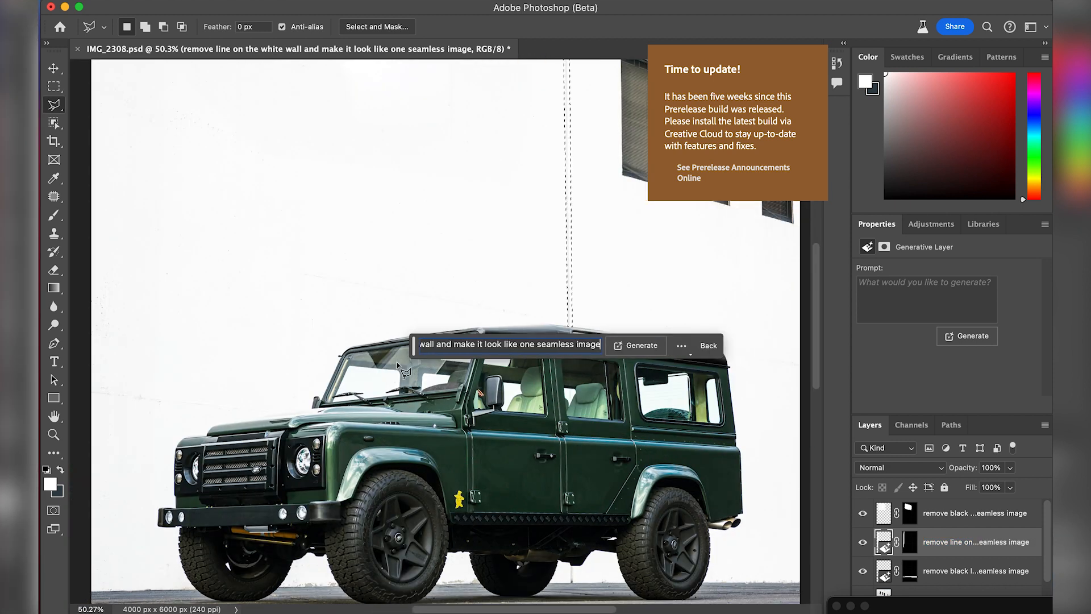
click(631, 345)
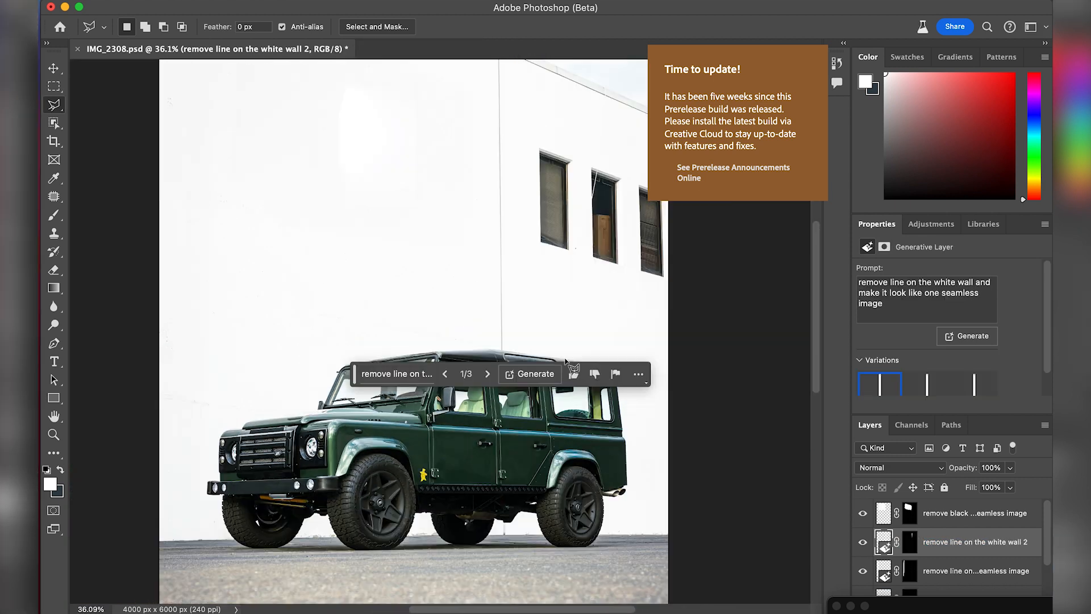
Step: Go through the variations of the new wall-line fill and delete its layer
scroll(563, 335, up, 2)
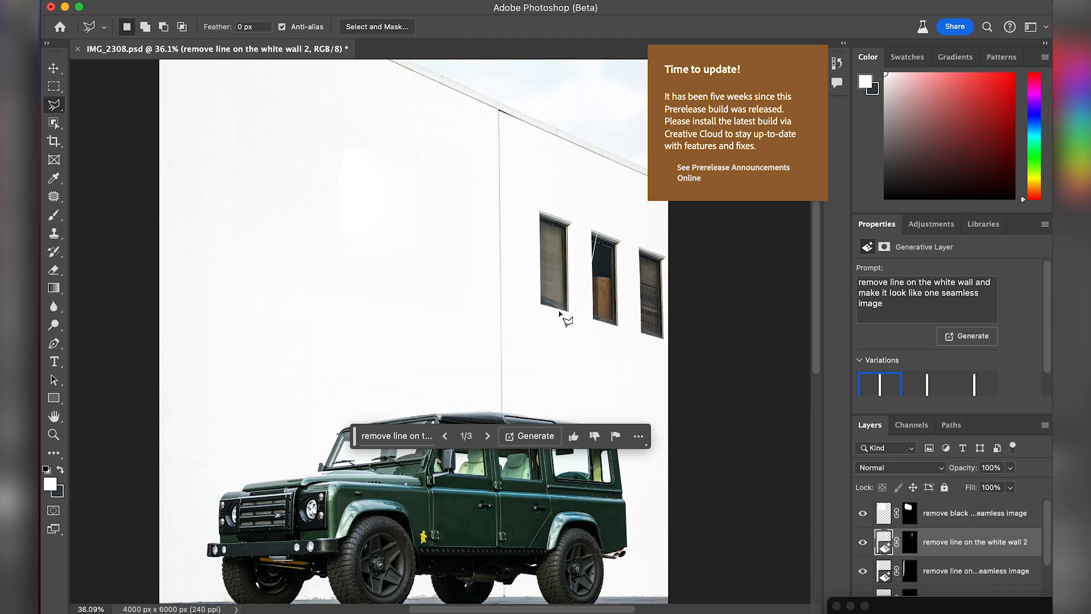
click(487, 438)
key(BackSpace)
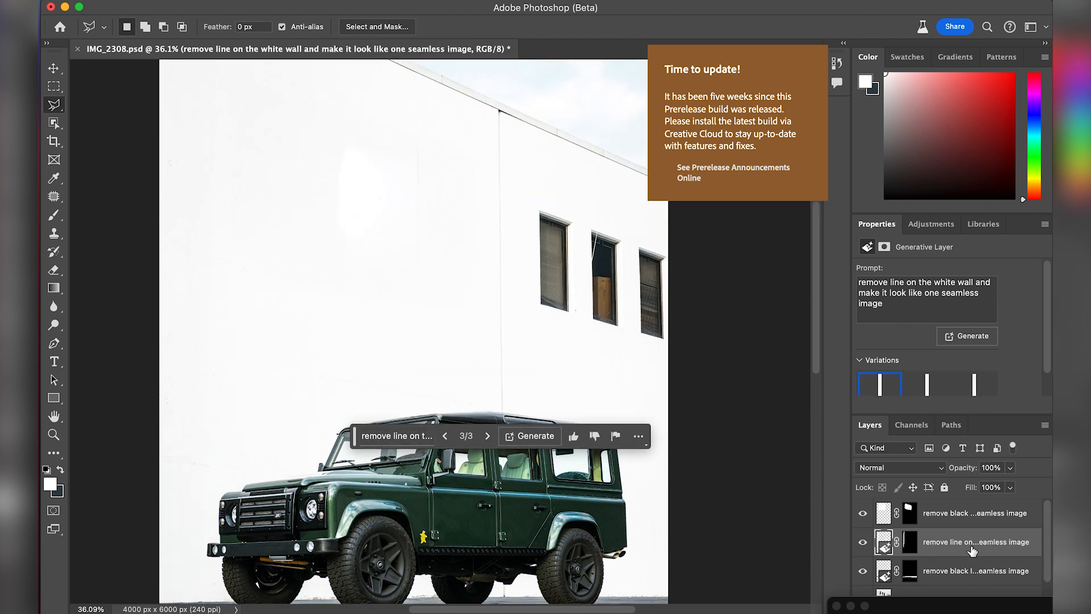
Step: Outline the vertical wall line above the car and generate a fill with the prompt "remove line from wall and make it look like one seamless image"
click(504, 113)
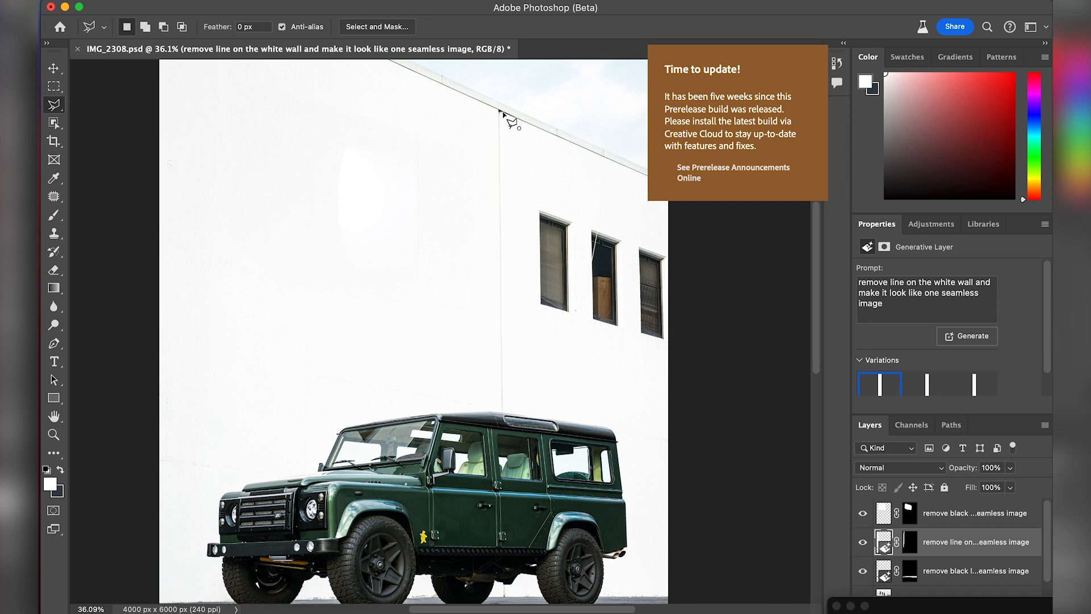
double_click(503, 419)
click(389, 441)
text(remo)
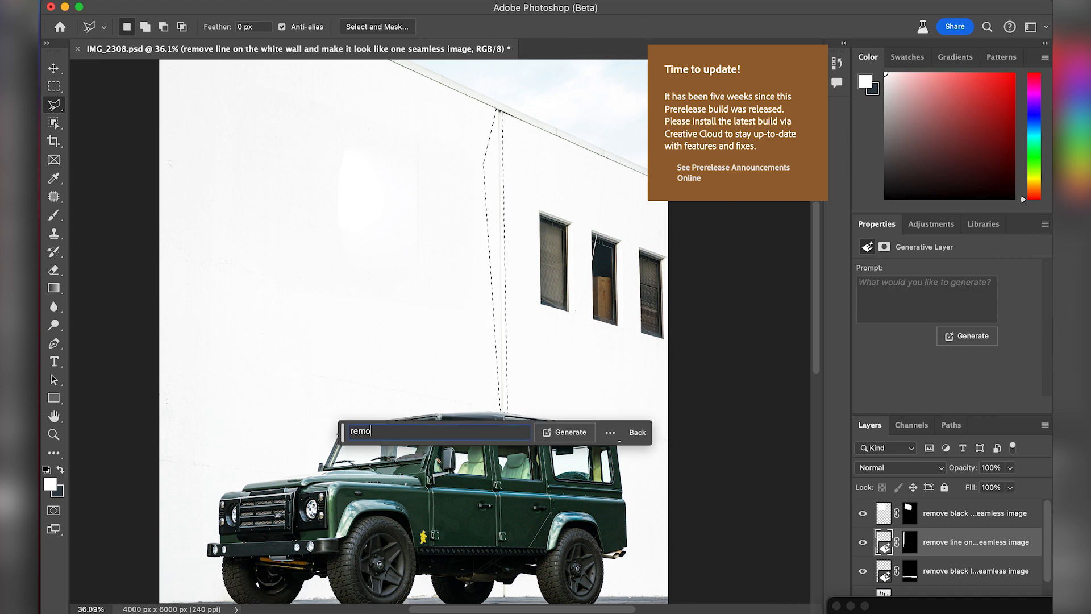
text(ve line fr)
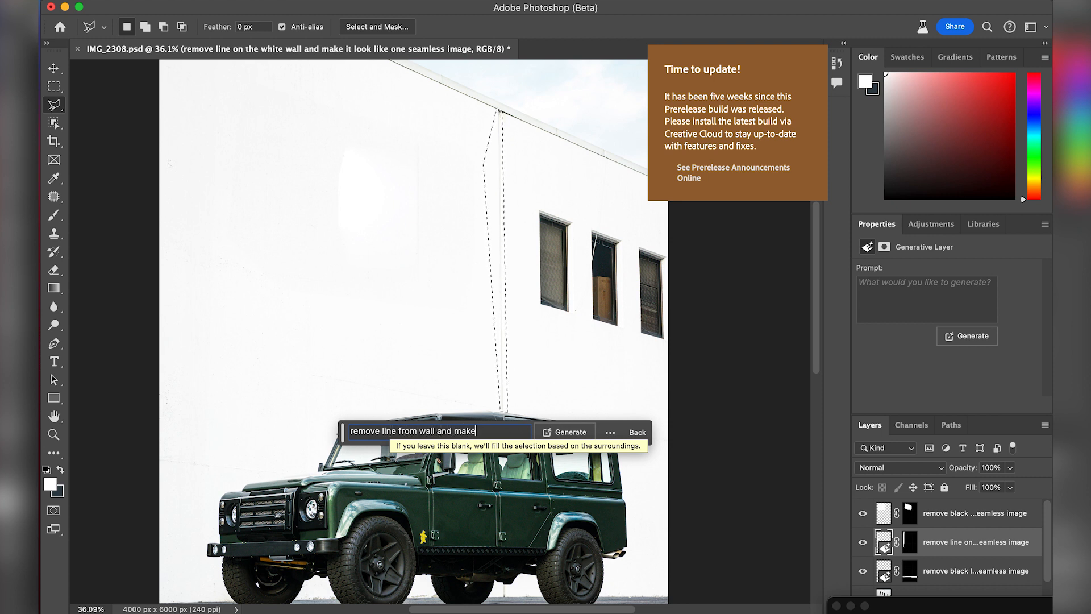
text(om wall and make it look lik)
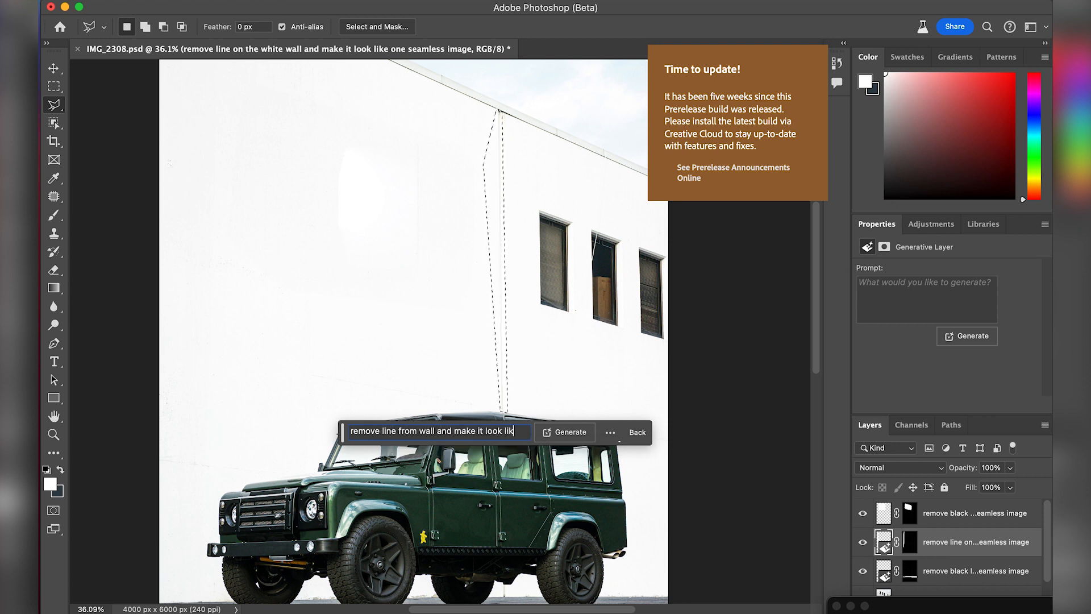
text(e one seamless im)
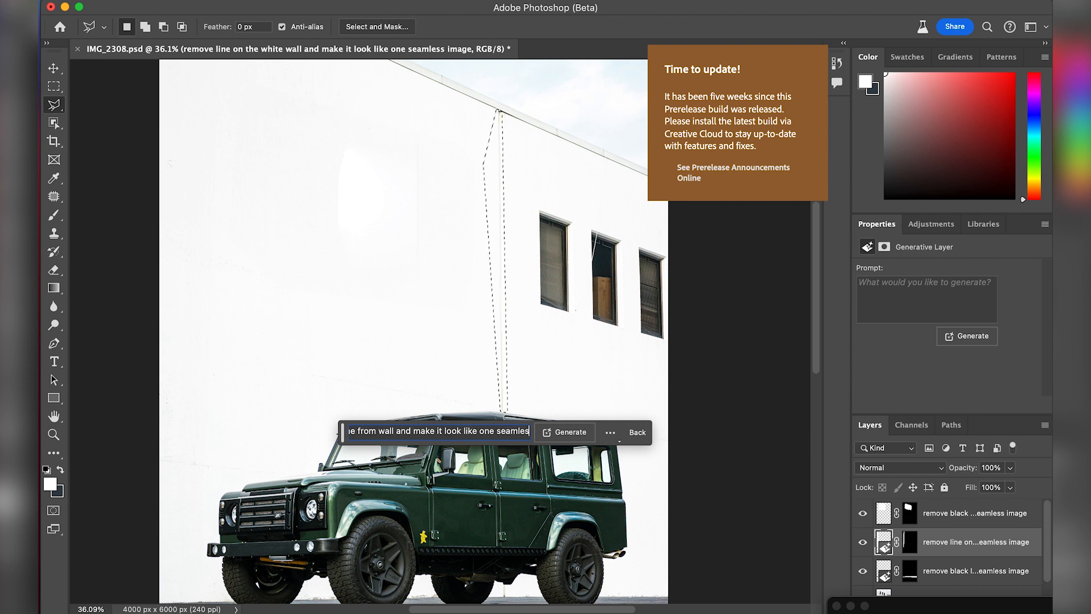
text(age)
key(Return)
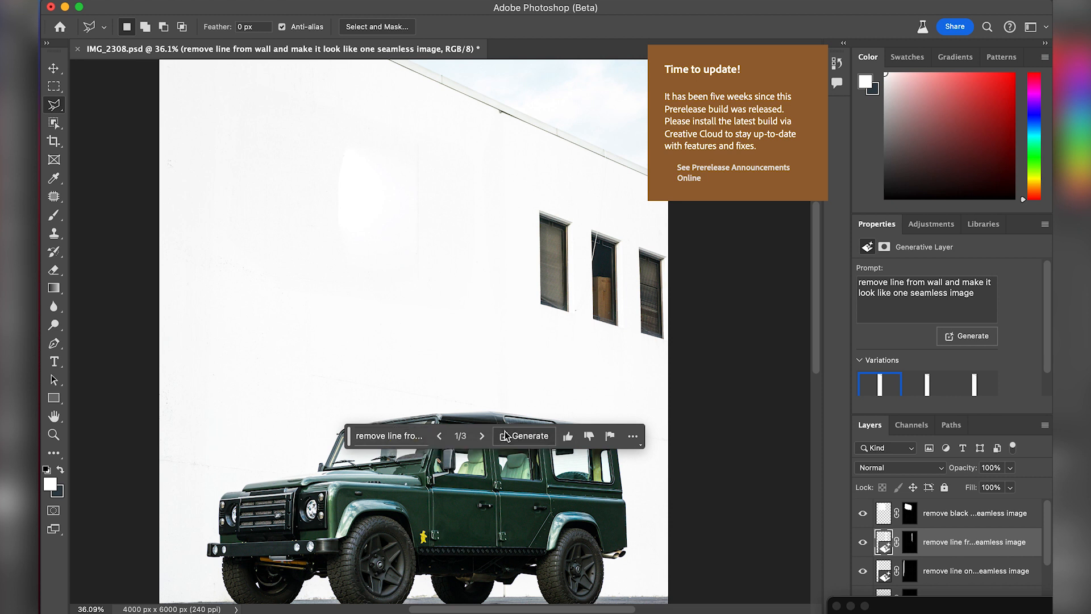
Step: Choose the third variation of the wall-line fill and toggle its layer's visibility off and on to compare
click(482, 436)
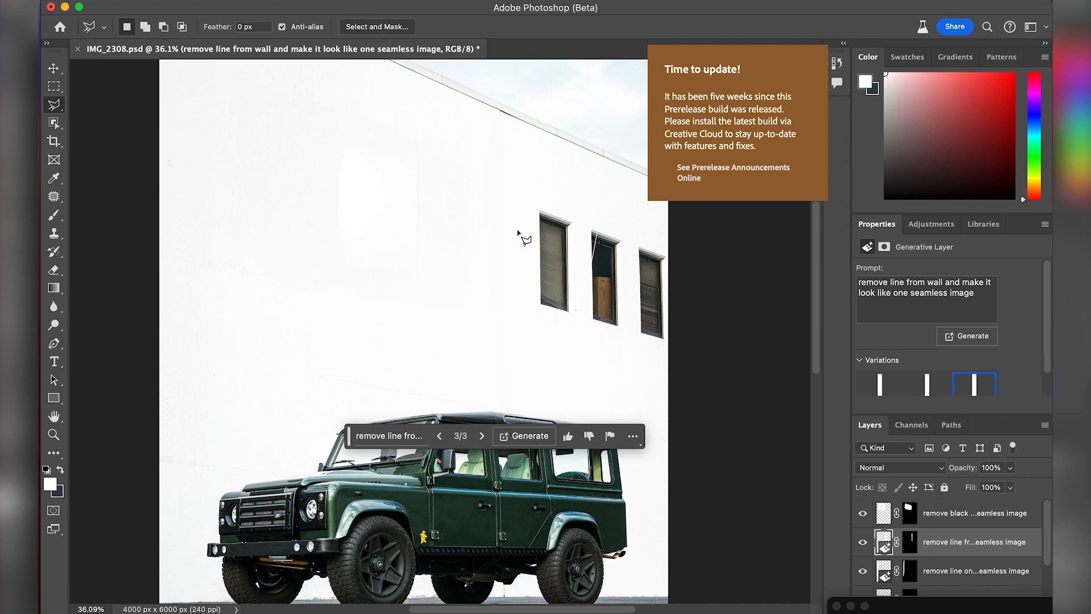
click(862, 542)
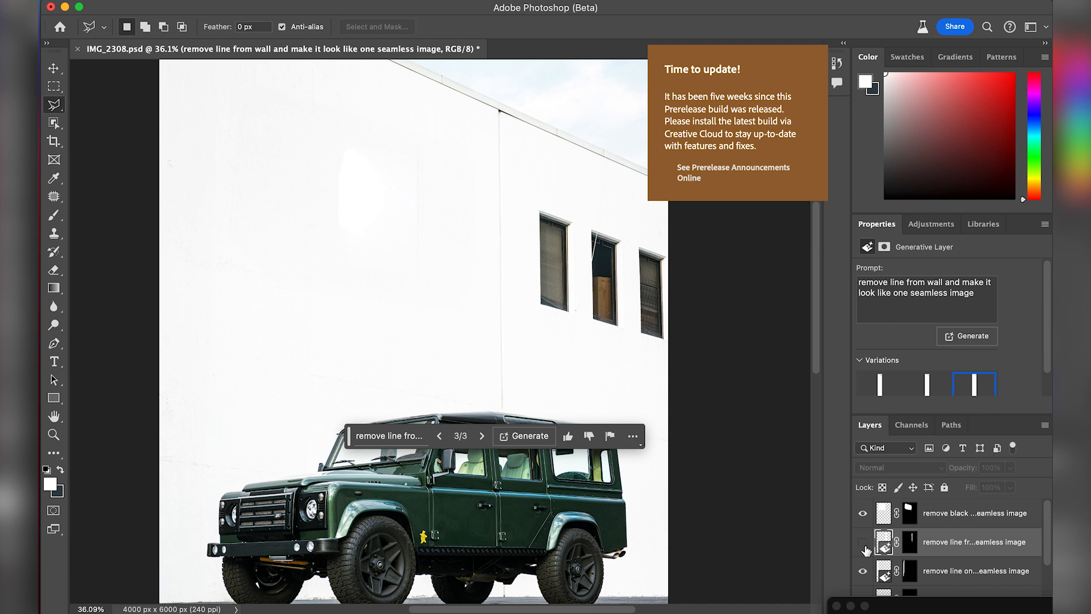
click(864, 544)
Step: Outline the three remaining dark windows near the image's edge with a single polygonal selection
scroll(452, 381, right, 4)
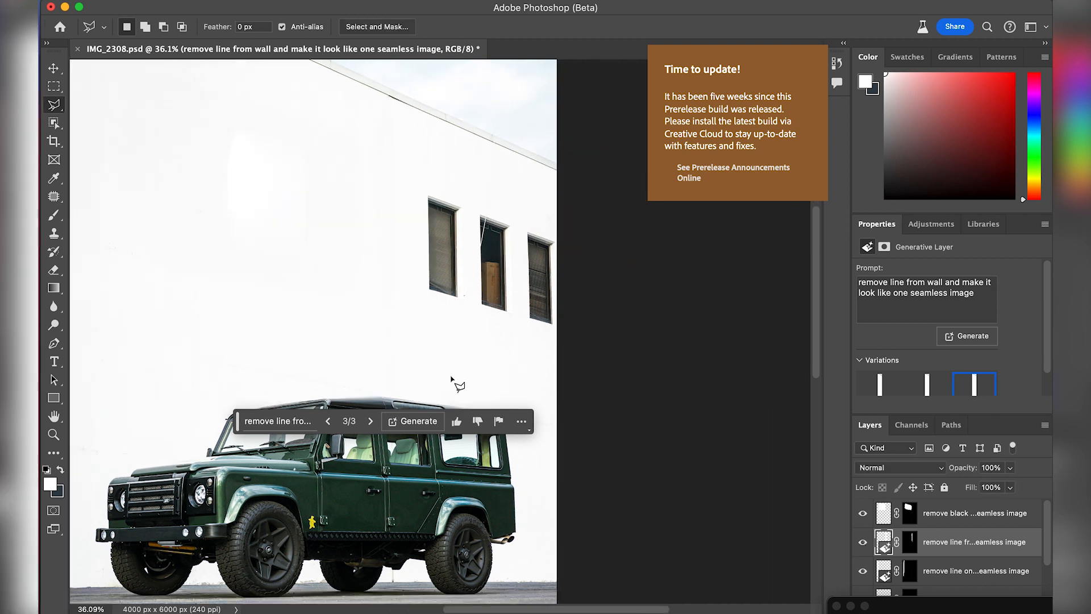
scroll(452, 381, left, 4)
scroll(451, 381, up, 3)
scroll(452, 381, right, 2)
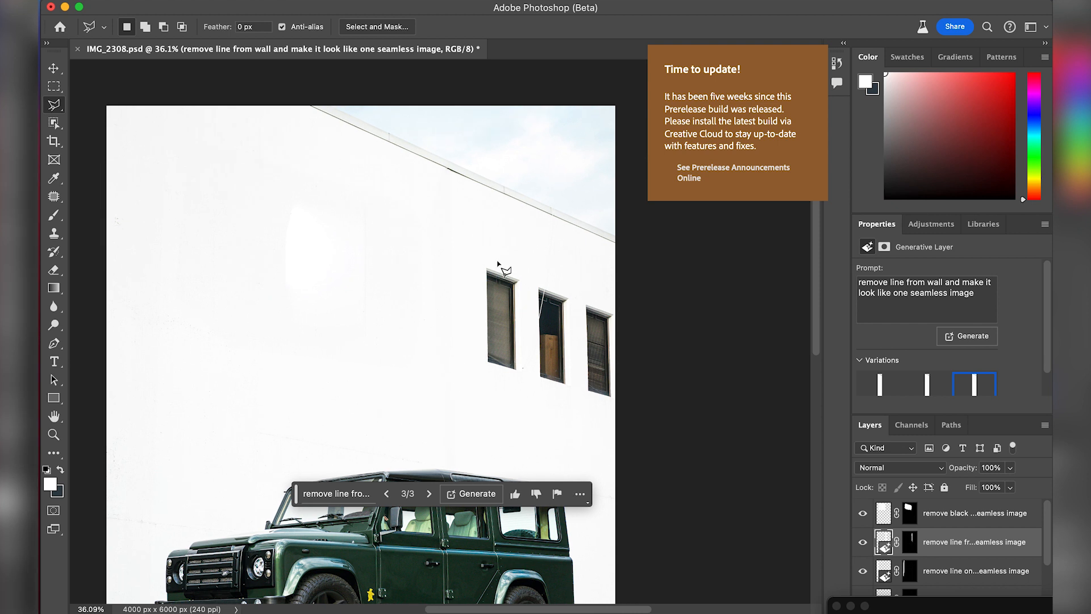
click(523, 274)
click(473, 390)
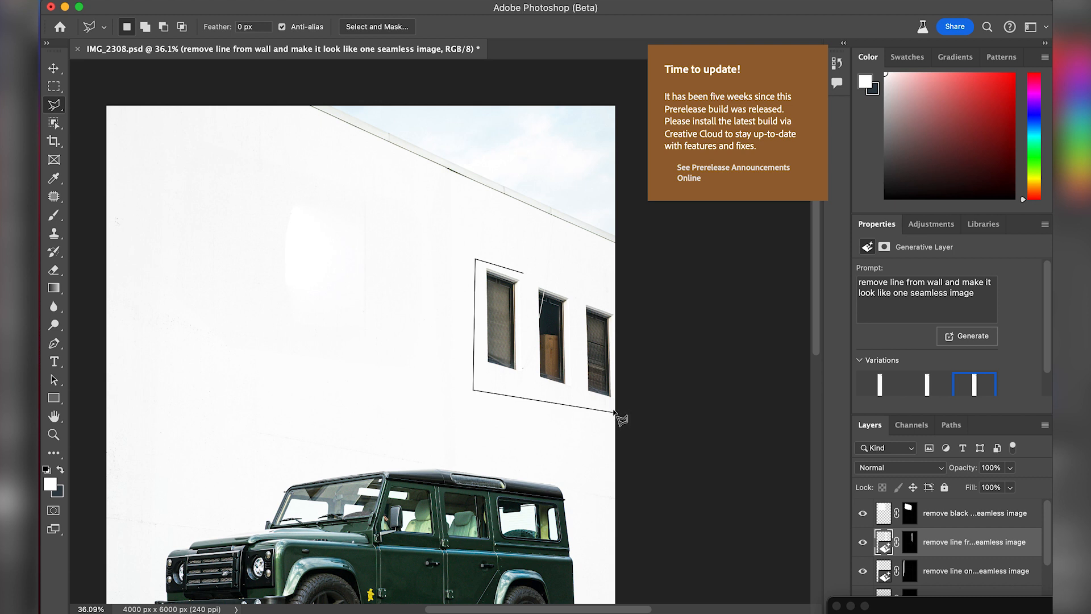
click(612, 407)
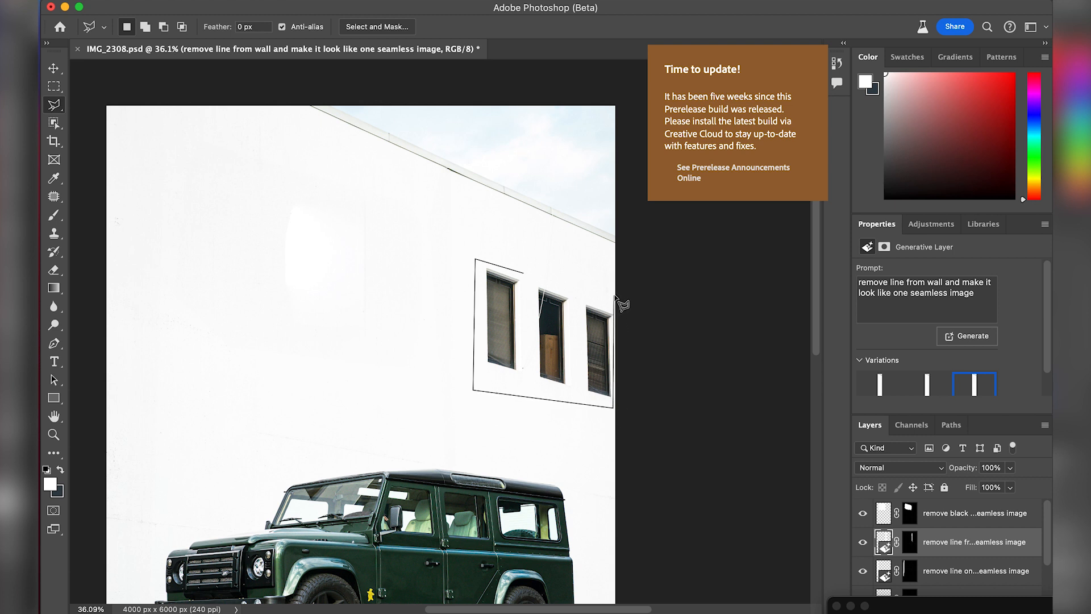
click(522, 286)
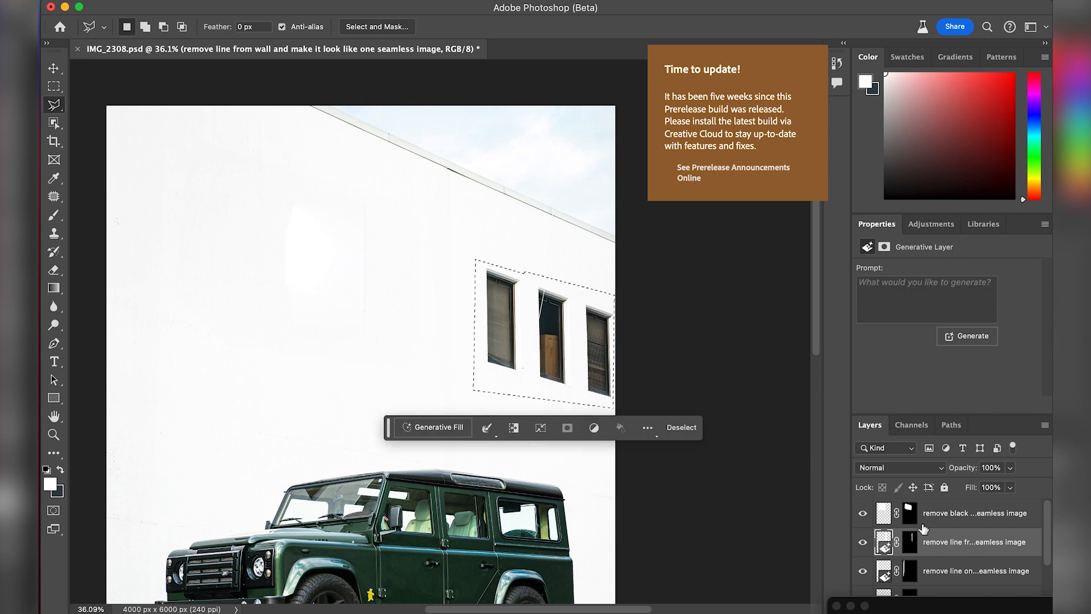
scroll(986, 547, down, 2)
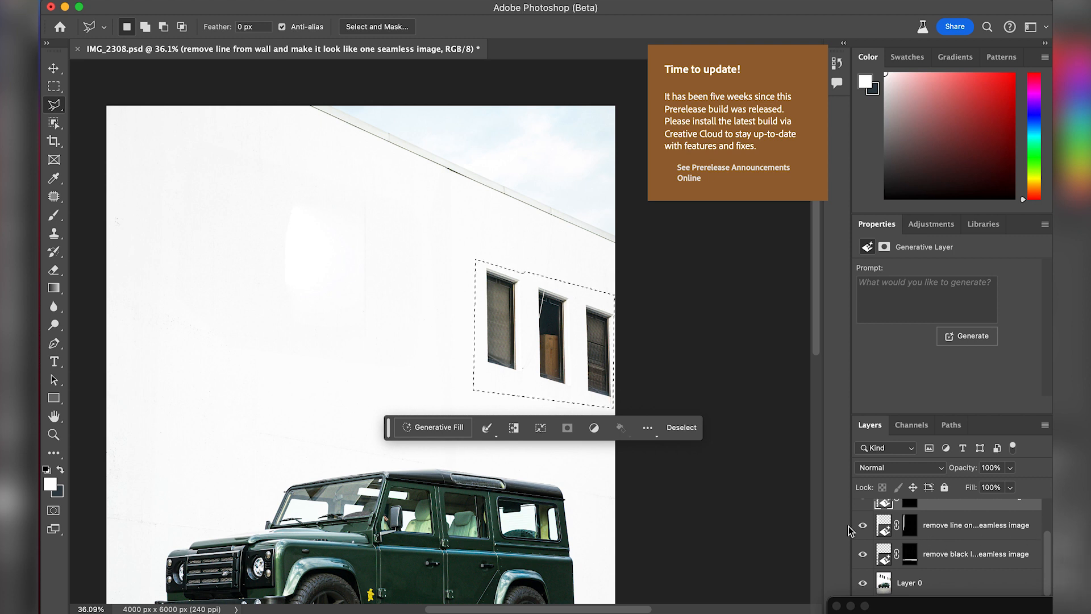
Step: Select the earlier window-removal layer and generate a fill over the three outlined windows with the prompt "remove black windows and make it look like one seamless image"
drag(850, 525, 730, 526)
scroll(890, 530, up, 3)
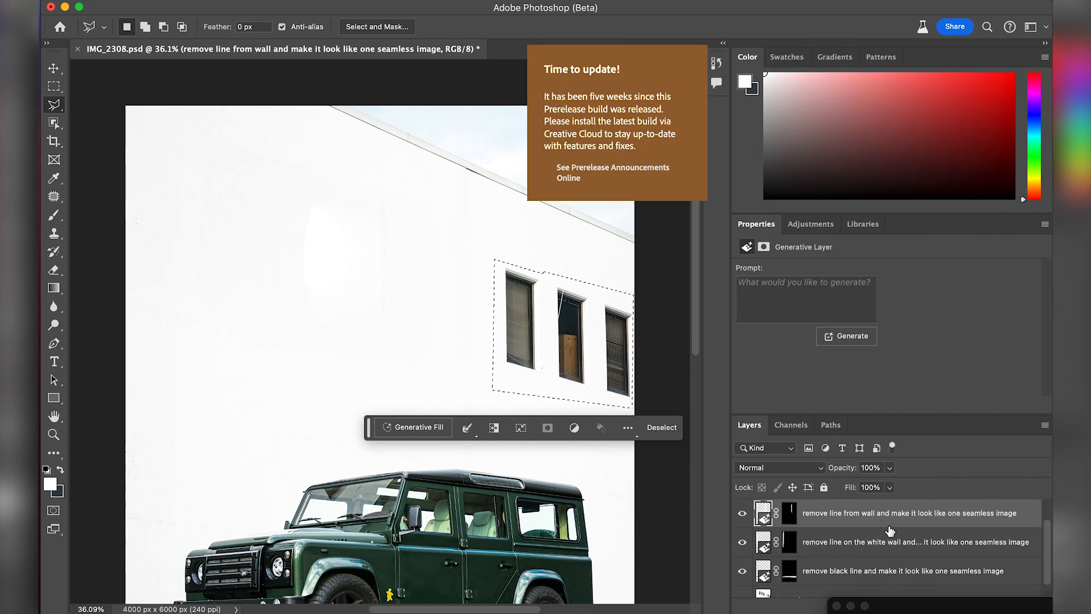
click(871, 518)
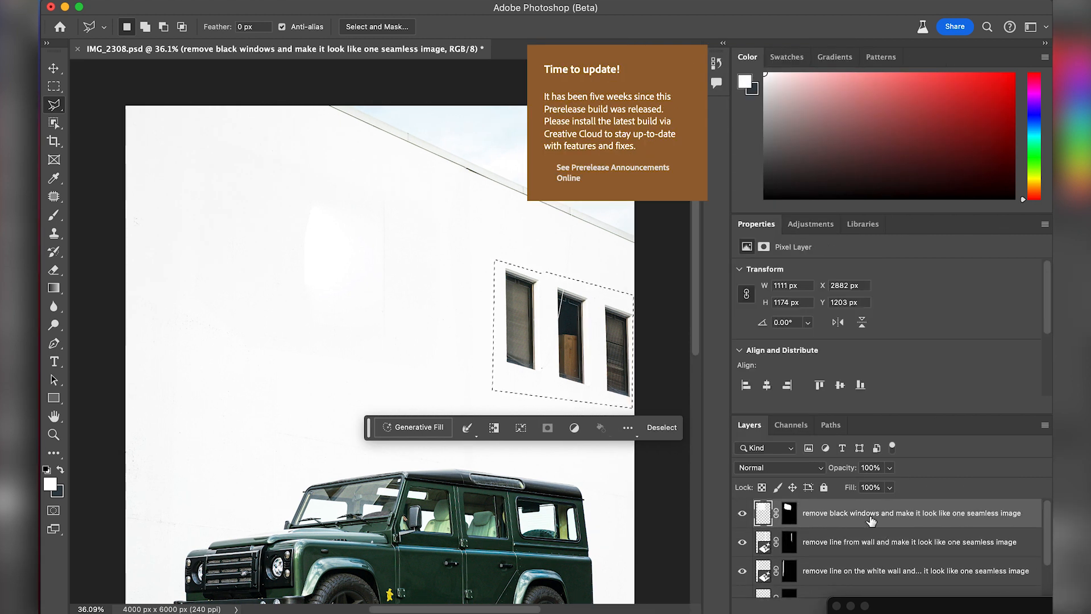
click(421, 427)
text(remove black windows and make it look like one seamless image)
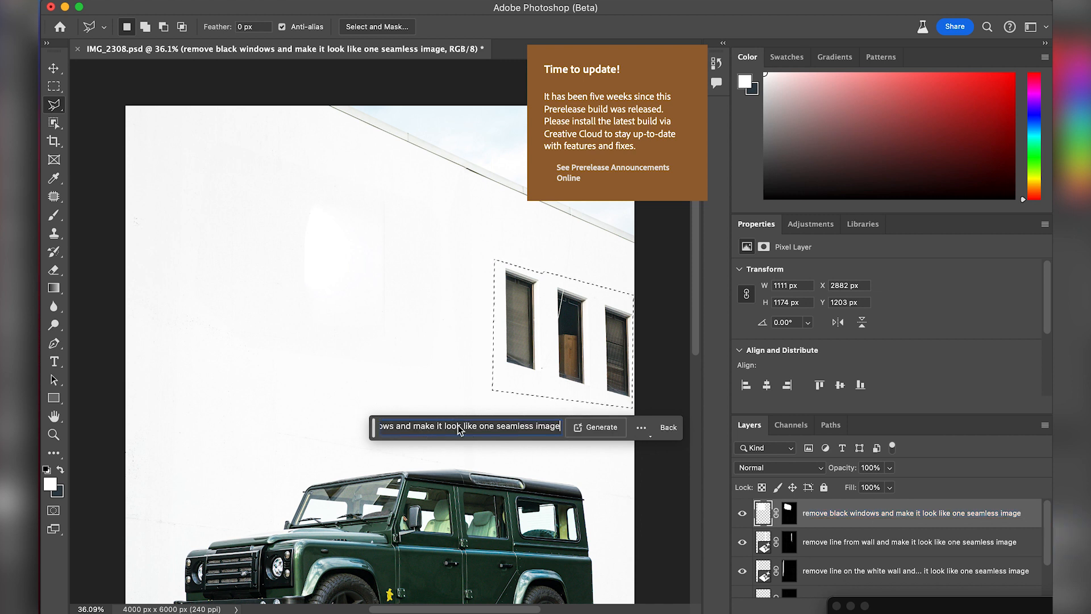
click(615, 428)
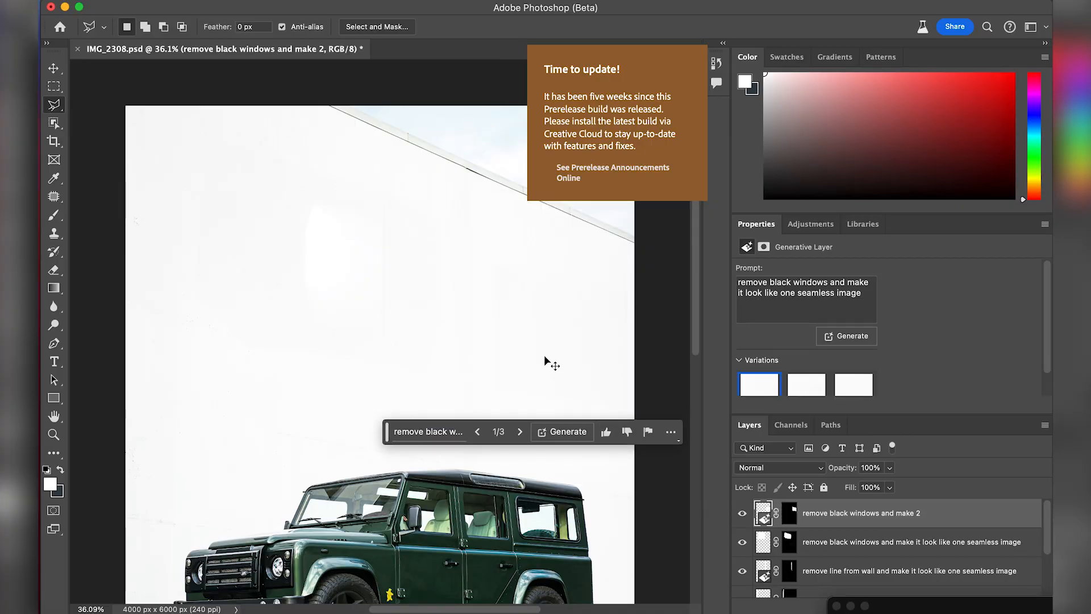
Step: Outline the short vertical wall line visible beneath the car, between its wheels, with a polygonal selection
key(super+0)
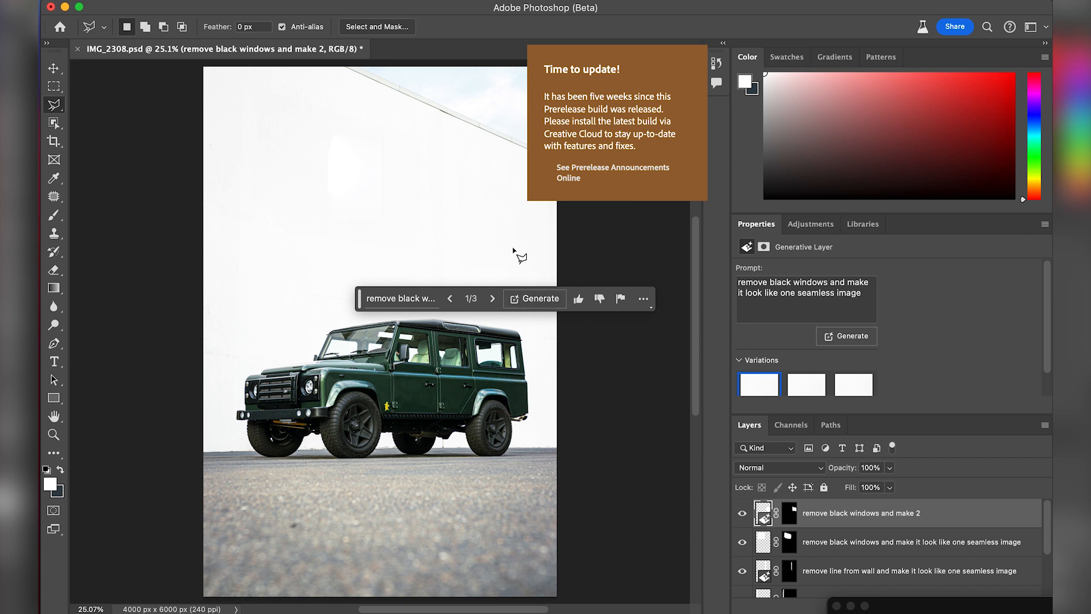
scroll(513, 250, up, 2)
scroll(514, 250, down, 5)
scroll(513, 250, up, 5)
drag(338, 314, 314, 584)
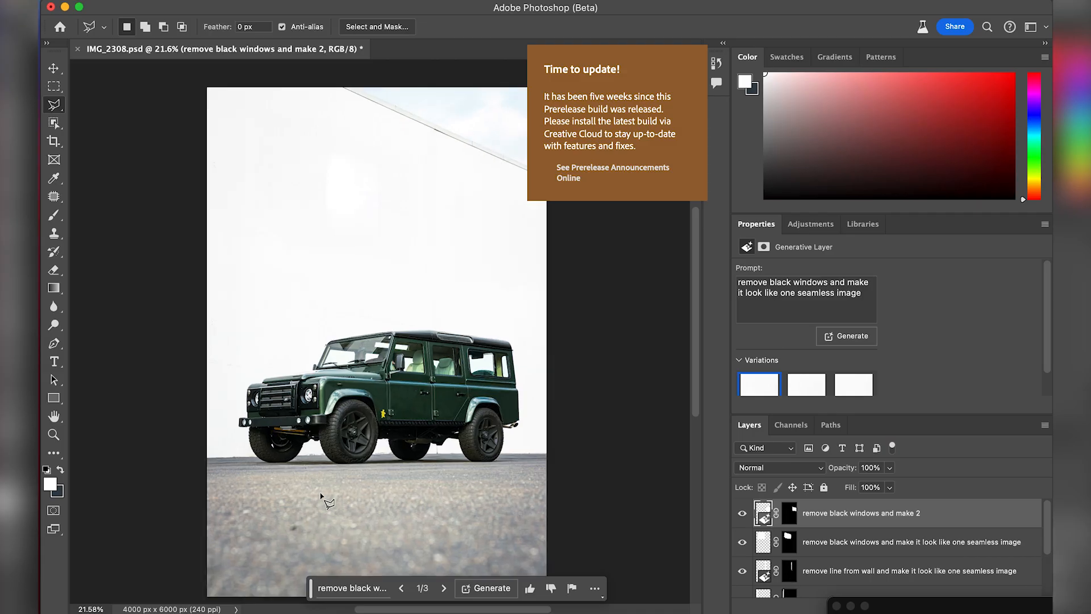
scroll(321, 494, up, 2)
scroll(320, 494, down, 5)
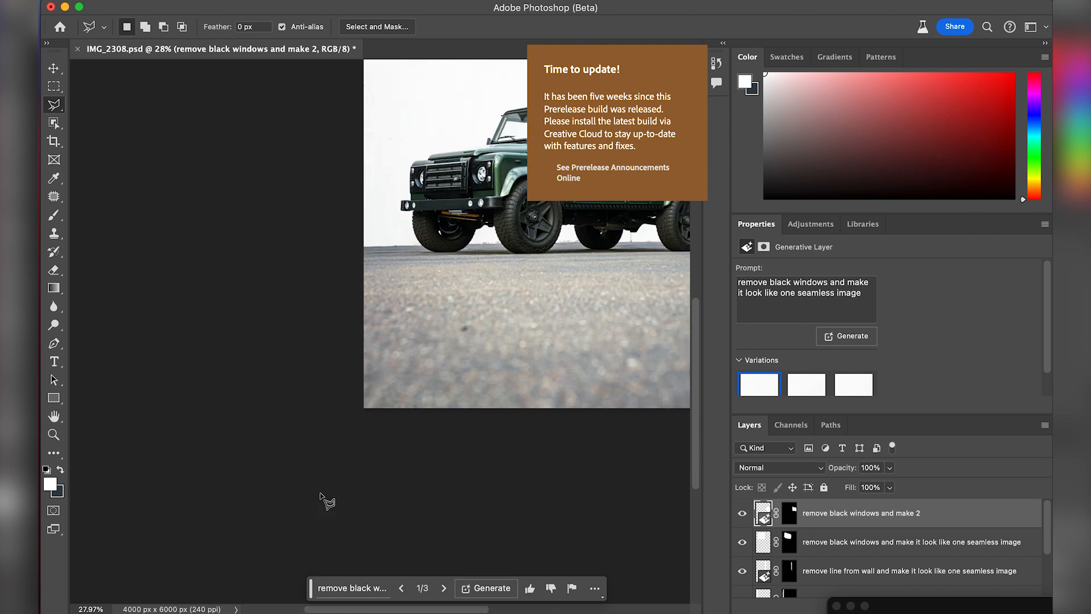
scroll(320, 494, right, 5)
scroll(321, 493, up, 5)
scroll(322, 497, up, 3)
scroll(324, 498, up, 5)
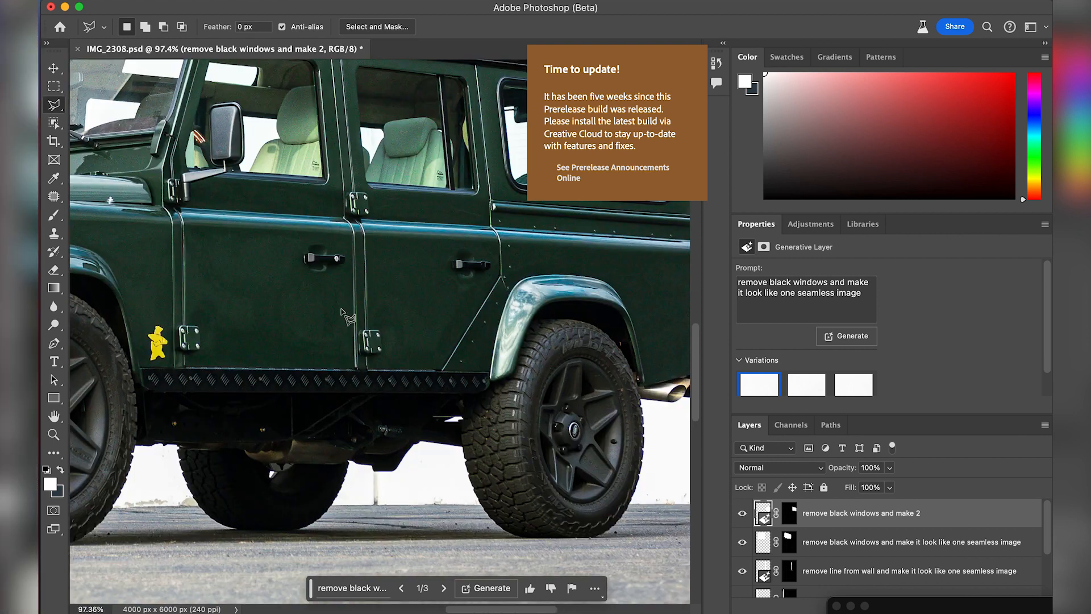
scroll(342, 310, up, 6)
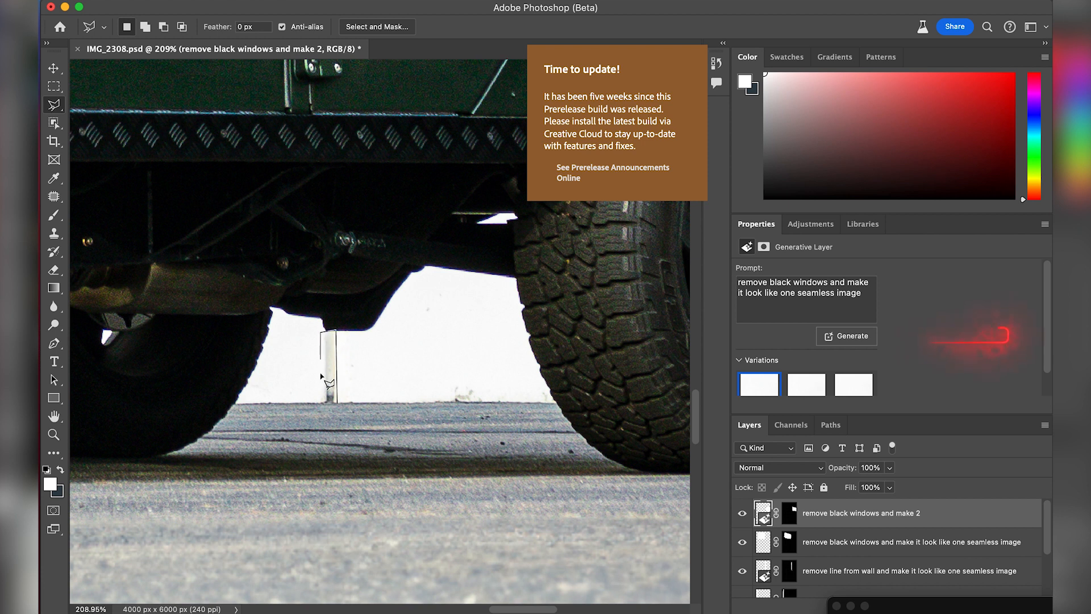
click(322, 334)
Step: Generate a fill for the outlined line with the prompt "remove line and make it look like one seamless image" and choose the third variation
click(231, 427)
text(rem)
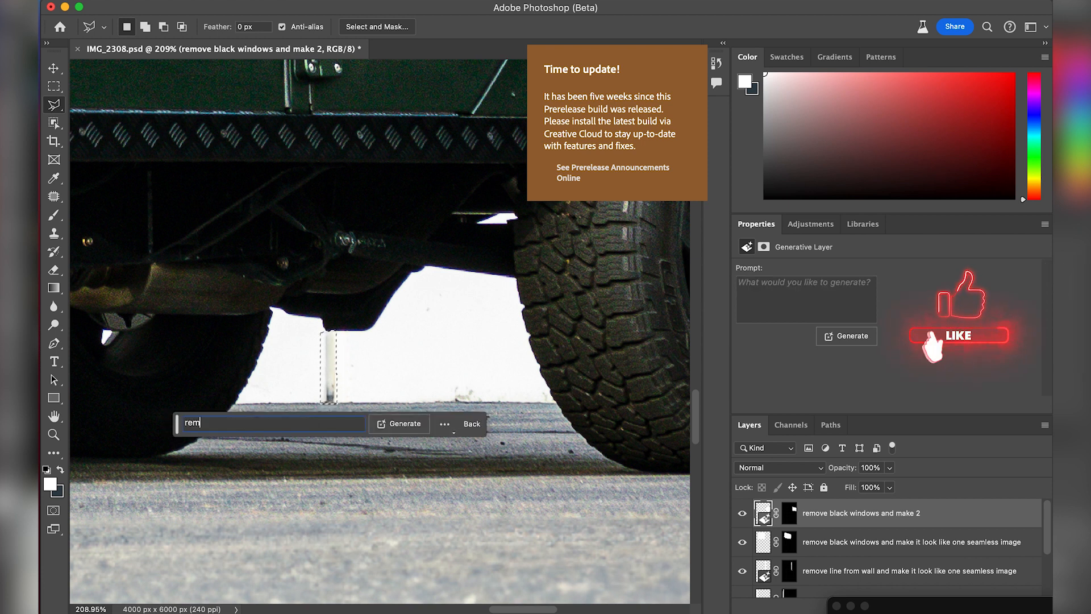
text(ove line and mak)
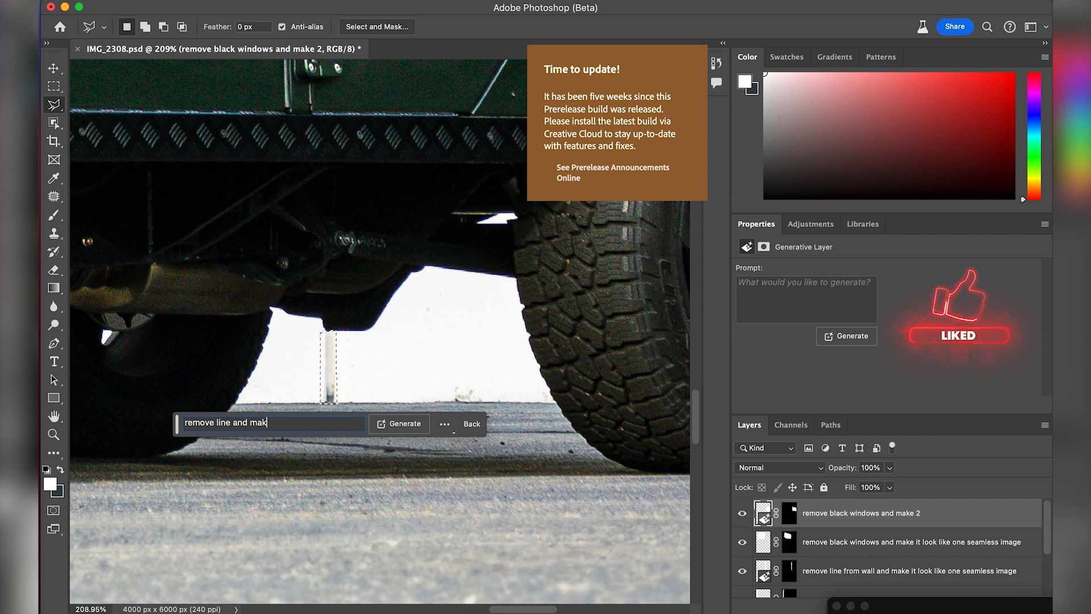
text(e it look like )
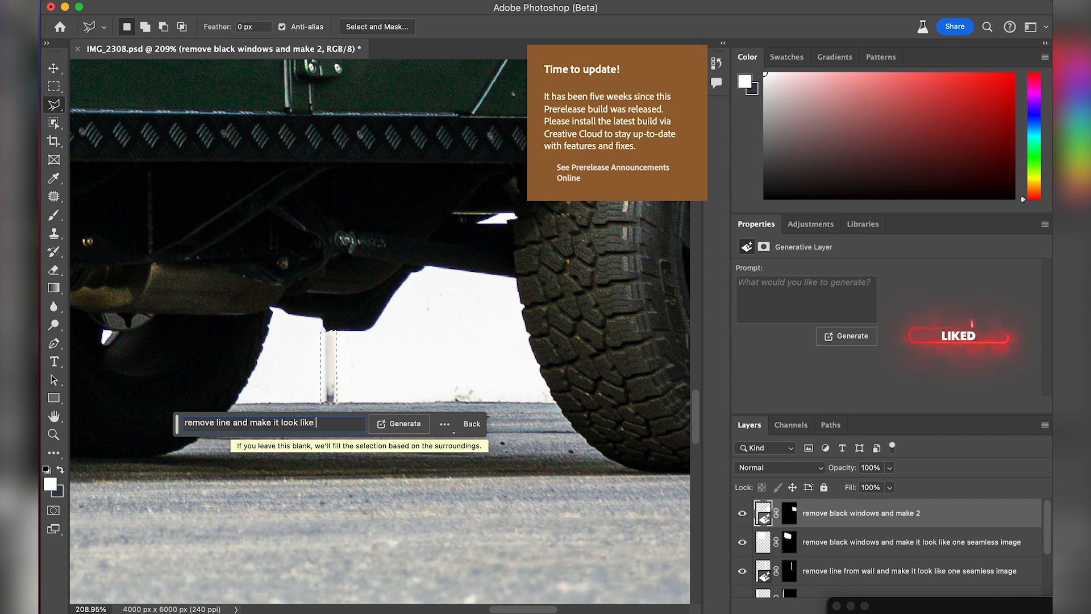
text(one seamless image)
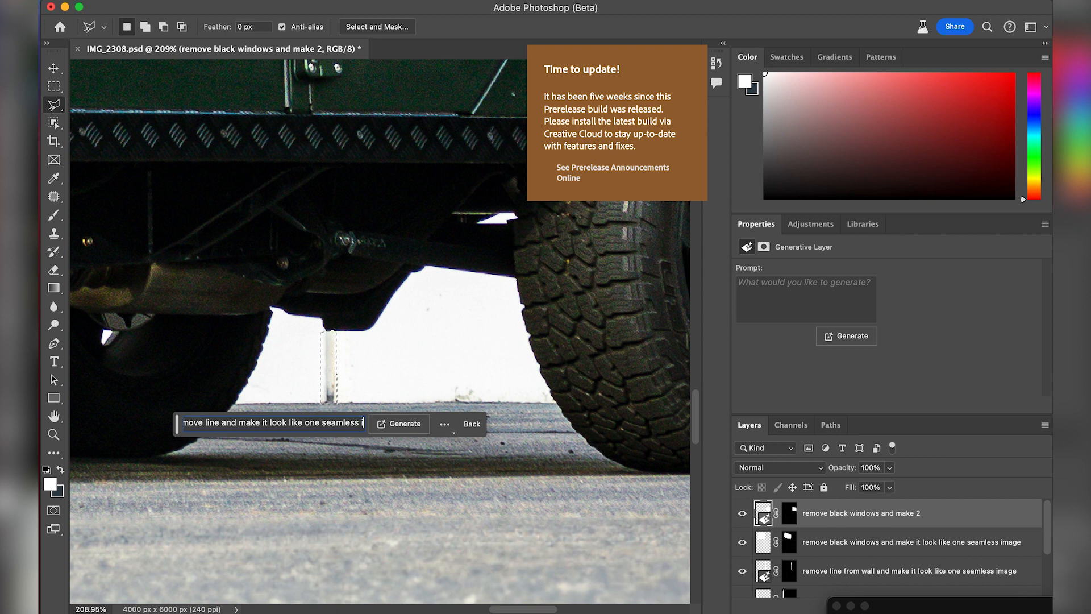
key(Return)
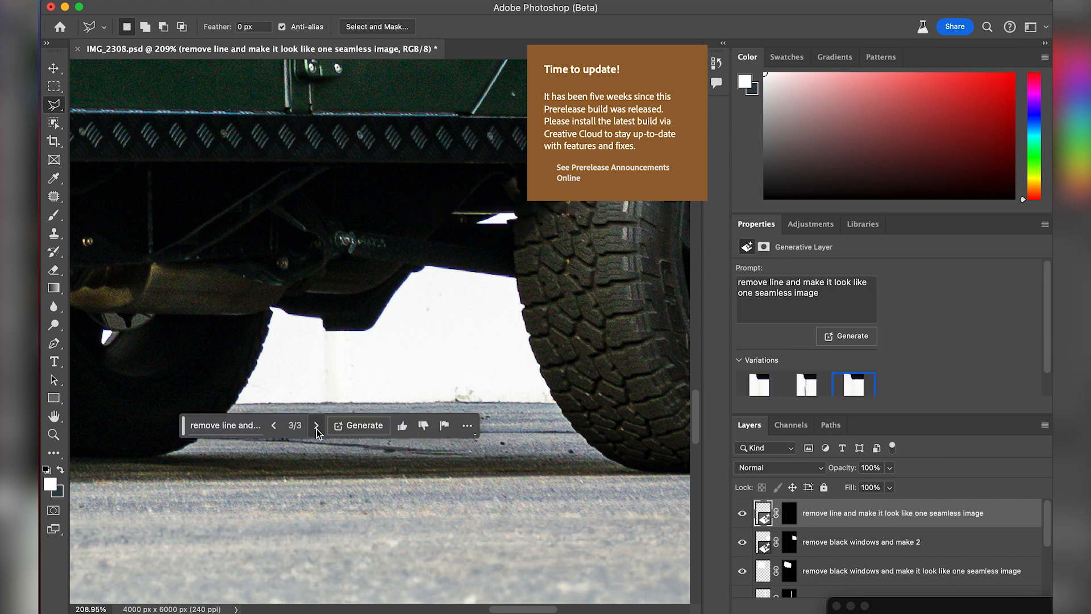
Step: Outline the entire green car loosely, including its wheels and the strip of ground beneath, with a polygonal selection
key(super+0)
drag(299, 473, 745, 347)
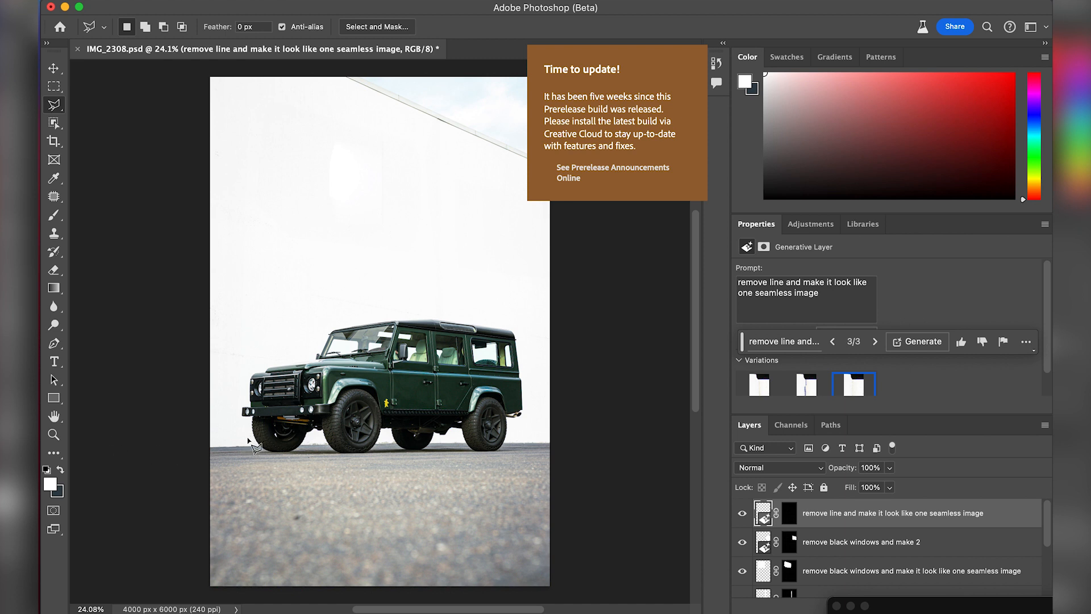
mouse_move(248, 440)
mouse_down()
mouse_move(293, 463)
mouse_move(481, 454)
mouse_move(539, 422)
mouse_move(528, 337)
mouse_move(523, 322)
mouse_move(295, 292)
mouse_move(255, 382)
mouse_move(238, 365)
mouse_up()
right_click(238, 366)
click(263, 306)
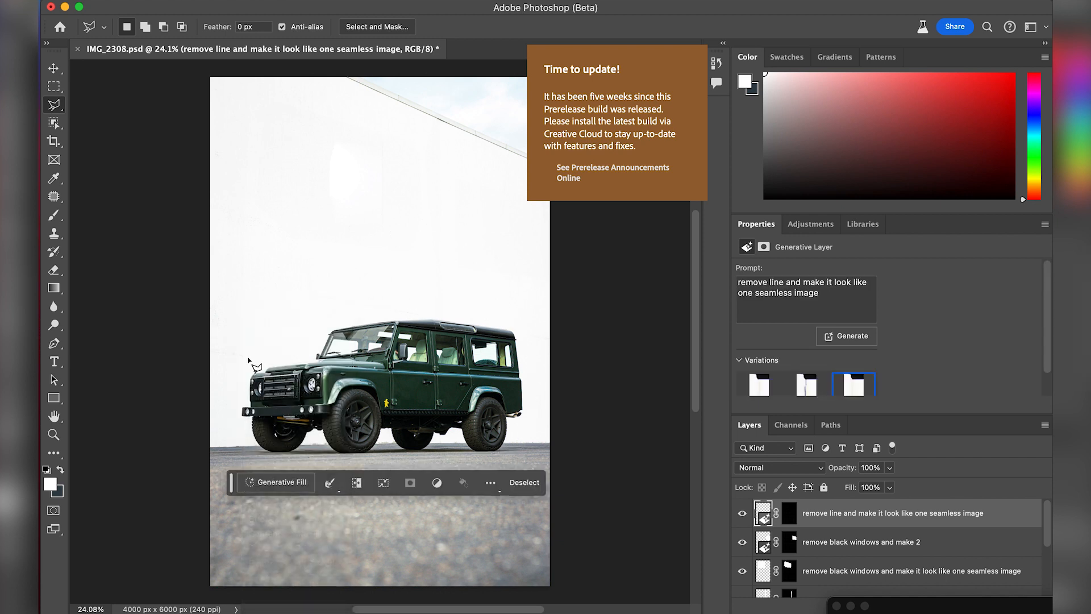
mouse_move(237, 413)
mouse_down()
mouse_move(262, 471)
mouse_move(522, 449)
mouse_up()
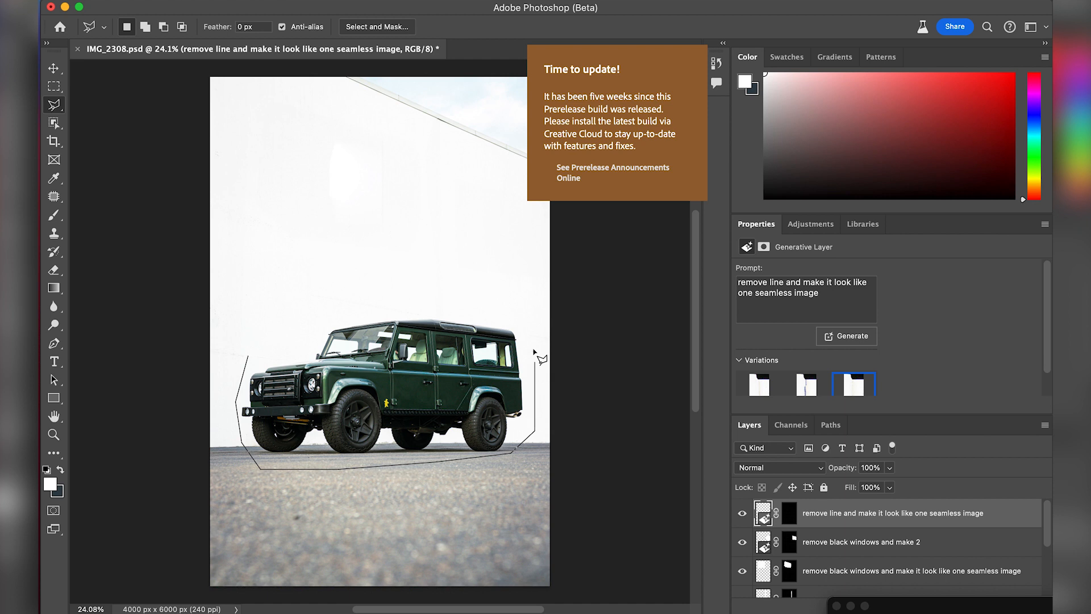
mouse_move(519, 322)
mouse_down()
mouse_move(431, 308)
mouse_move(327, 318)
mouse_move(250, 356)
mouse_up()
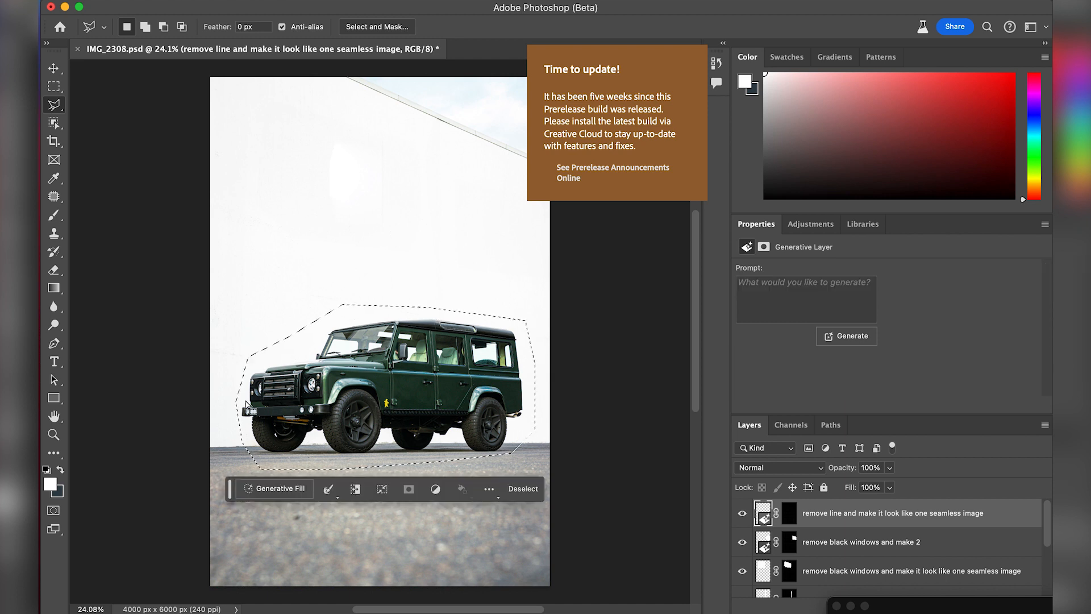
Step: Generate a fill over the outlined car with the prompt "remove car and make it look like one seamless image"
click(263, 487)
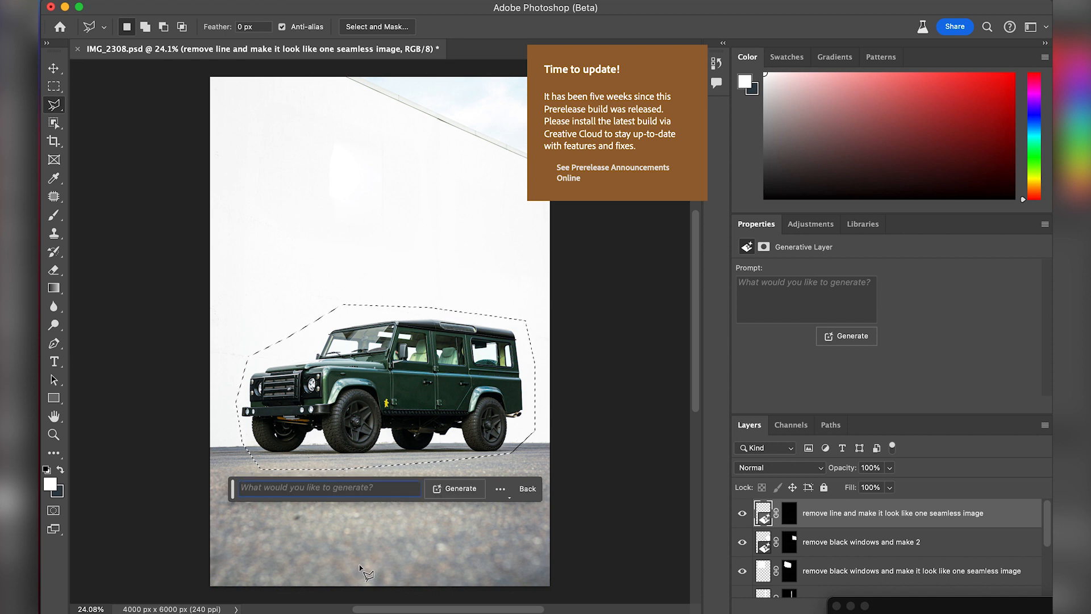
text(remo)
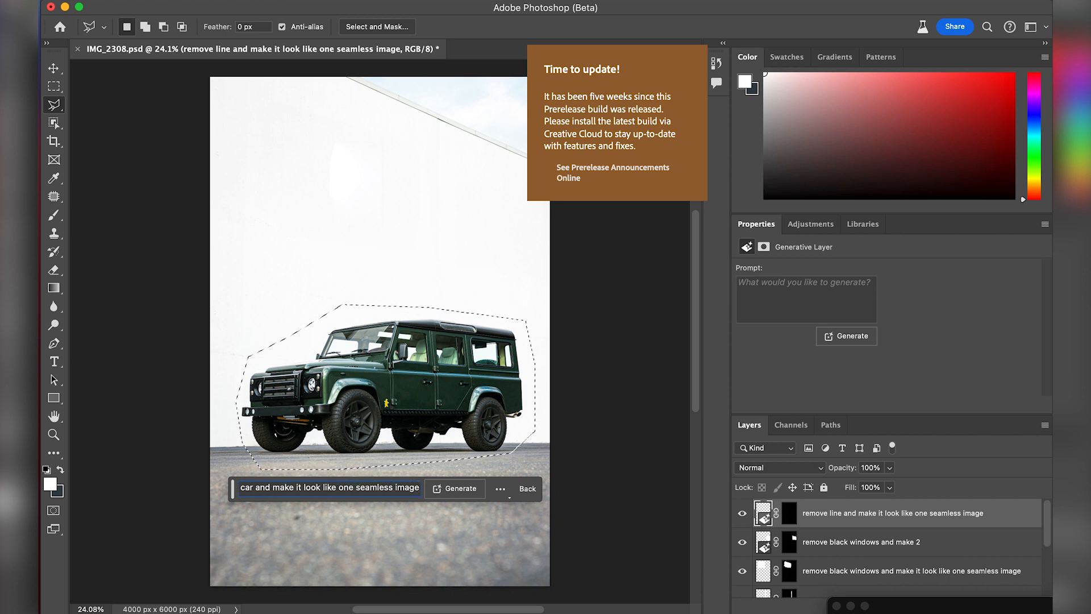
key(Return)
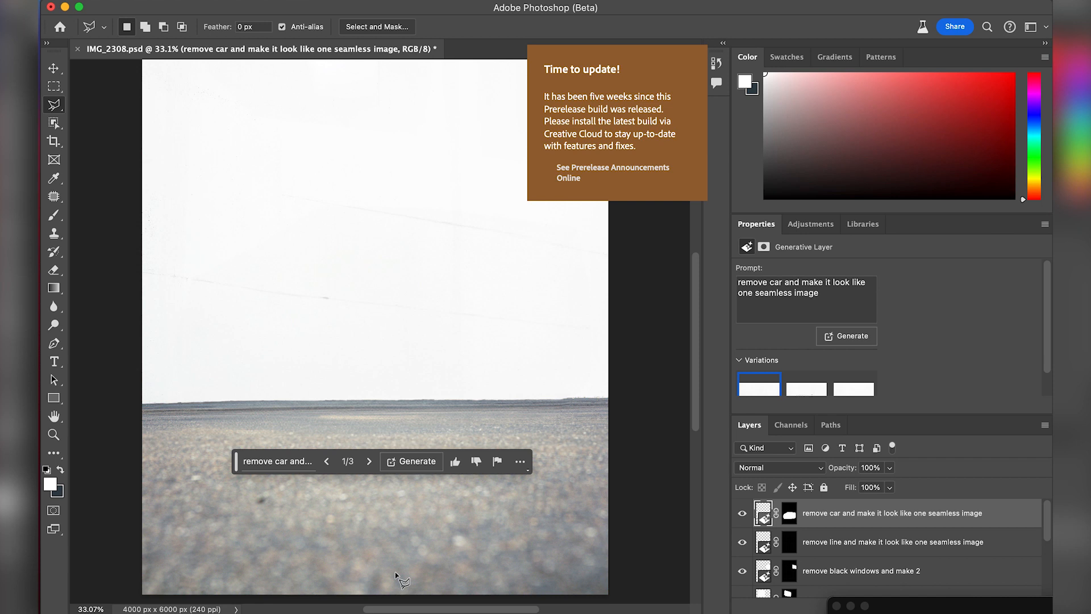
key(super+0)
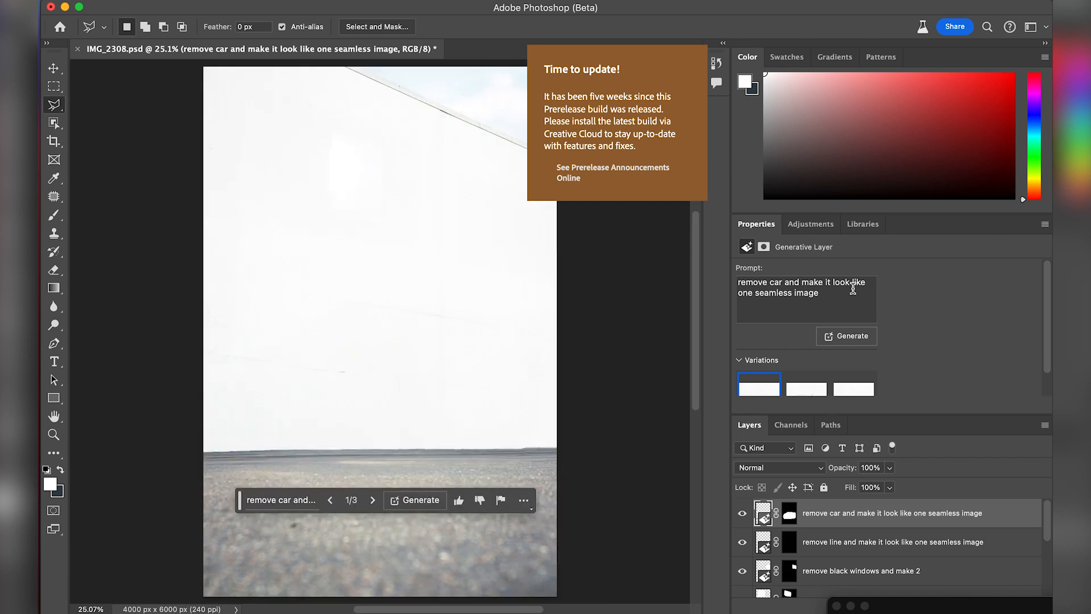
Step: Group all the layers above Layer 0 under the default name and toggle the group's visibility off and on to compare with the original
scroll(794, 578, down, 5)
click(832, 562)
scroll(846, 560, up, 1)
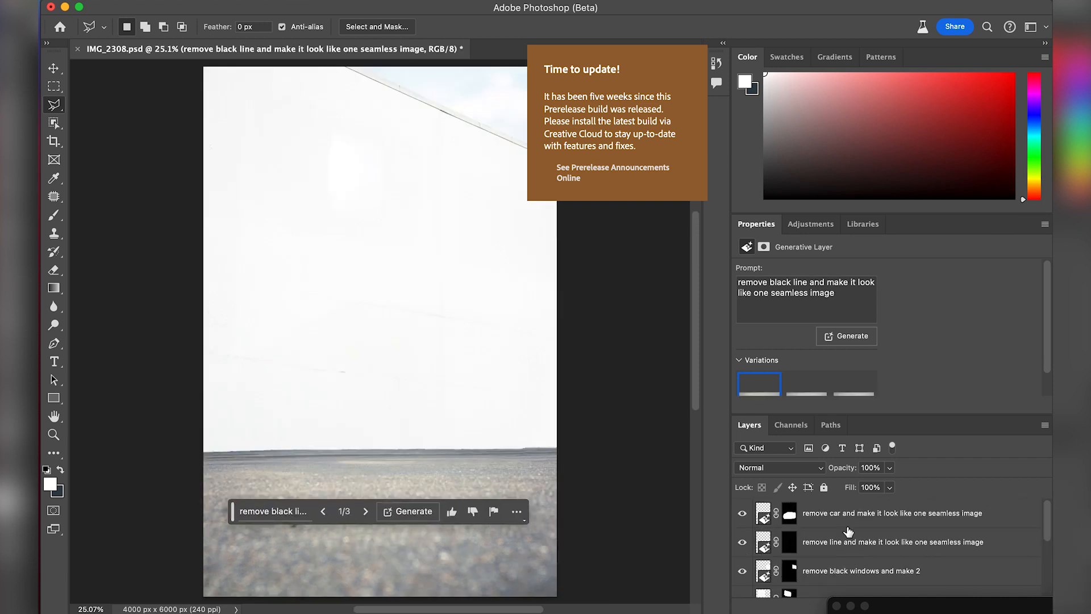
shift+click(844, 517)
right_click(844, 517)
scroll(852, 566, down, 3)
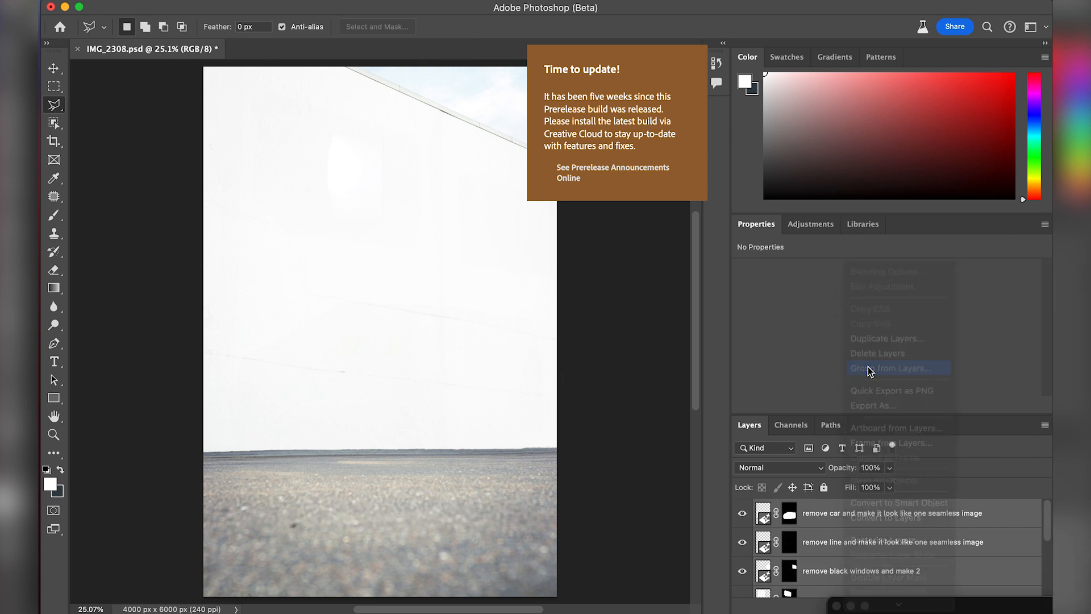
click(858, 368)
key(Return)
click(742, 508)
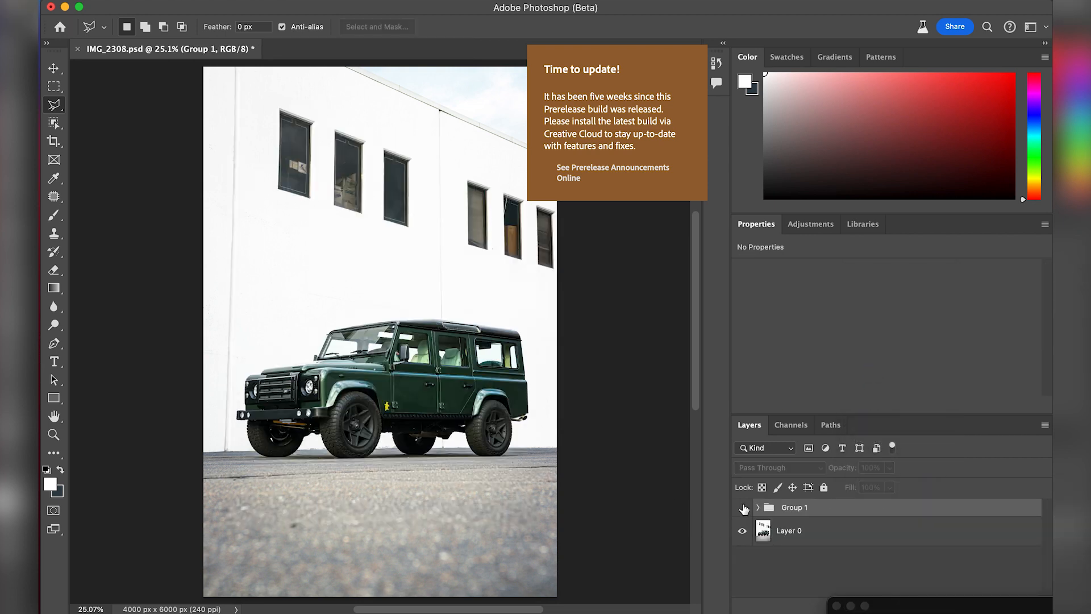
click(742, 507)
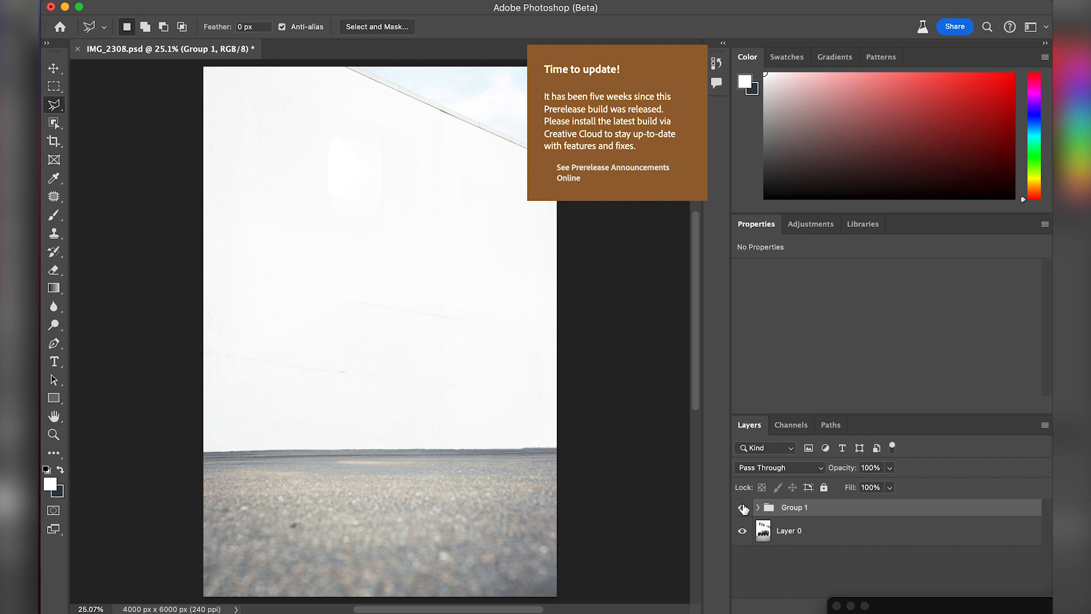